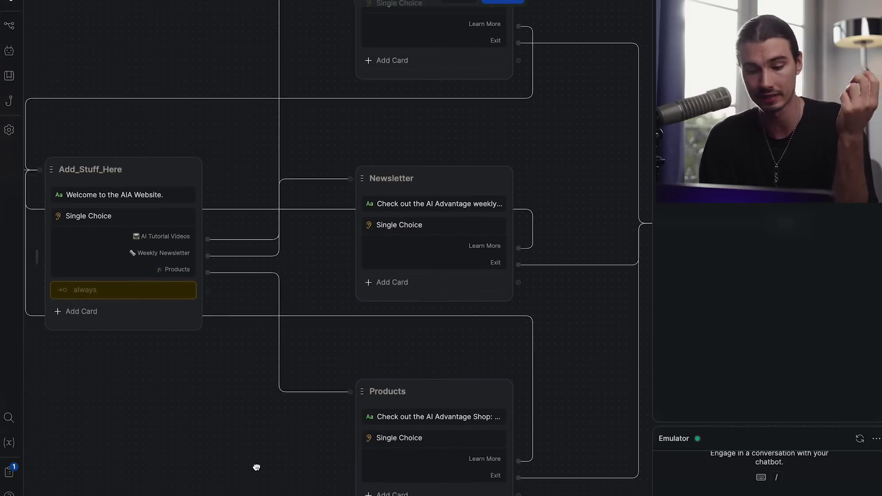
# - Create a new chatbot, open it for editing and base it on the Start from Scratch template
pyautogui.click(279, 315)
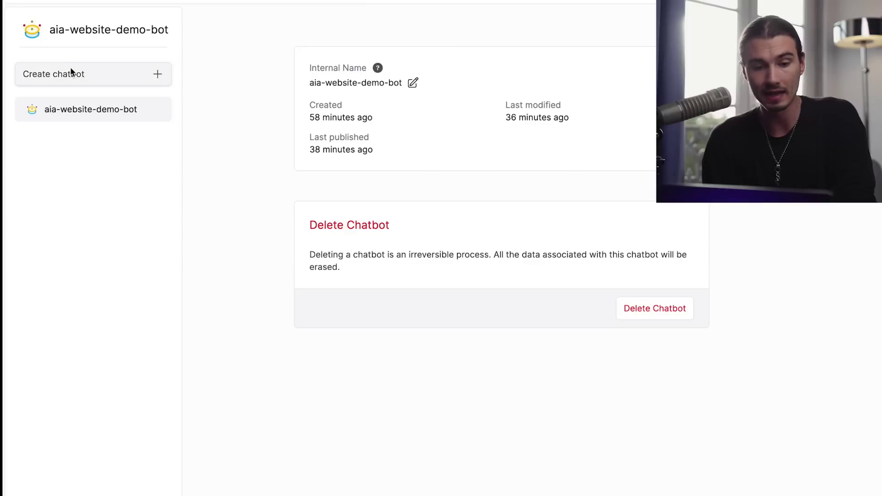
pyautogui.click(131, 77)
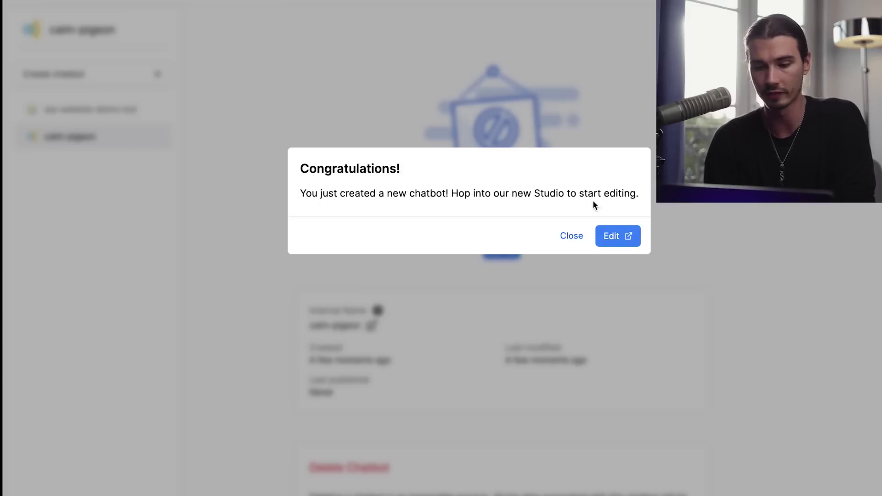
pyautogui.click(607, 236)
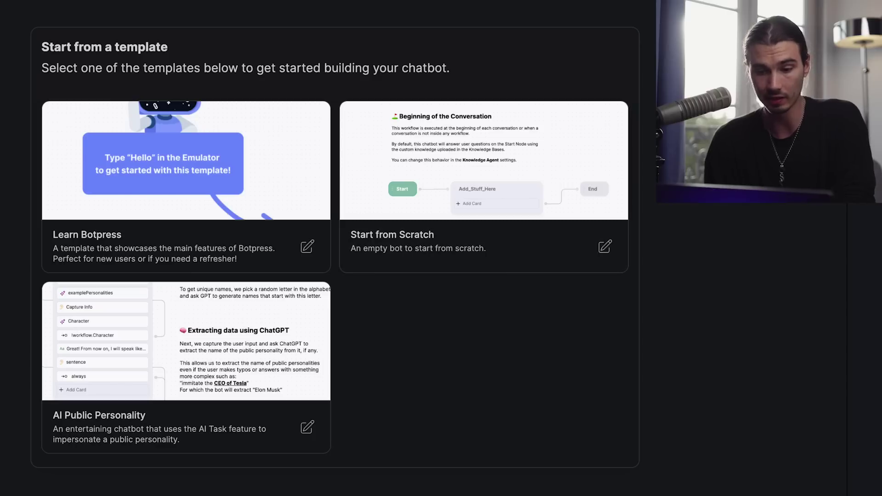
pyautogui.click(536, 203)
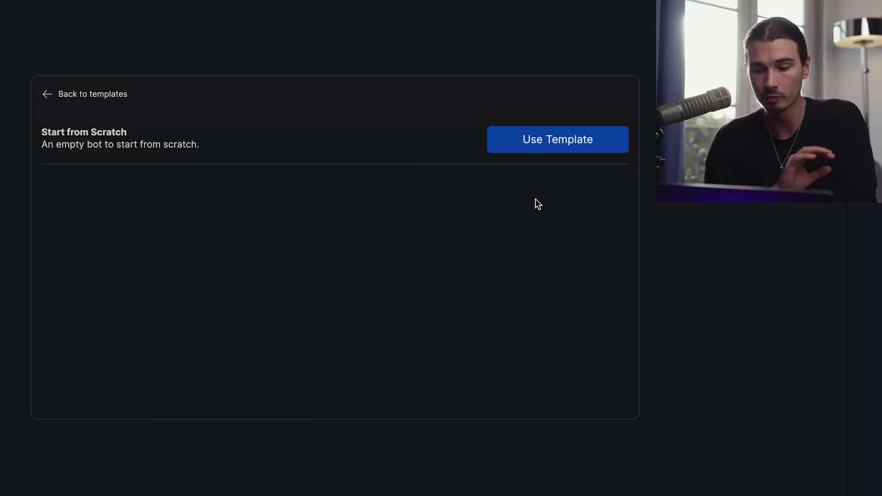
pyautogui.click(544, 138)
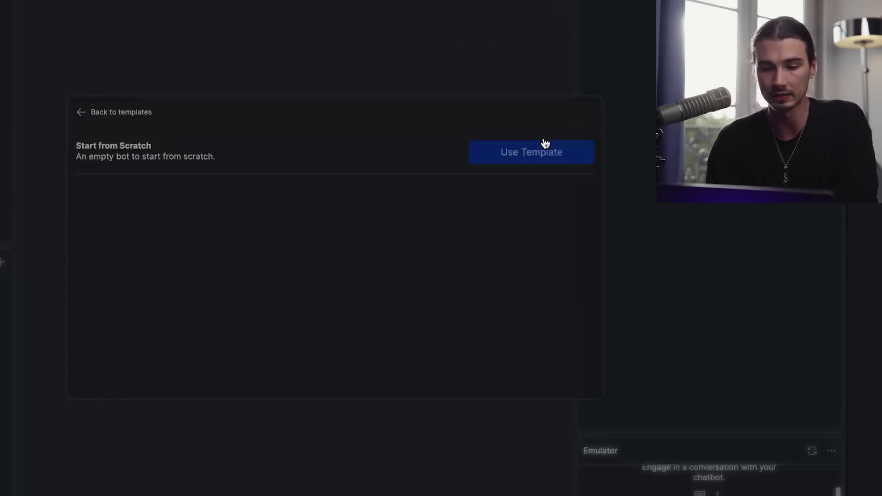
# - Delete the "Beginning of the Conversation" comment above the workflow nodes
pyautogui.rightClick(205, 110)
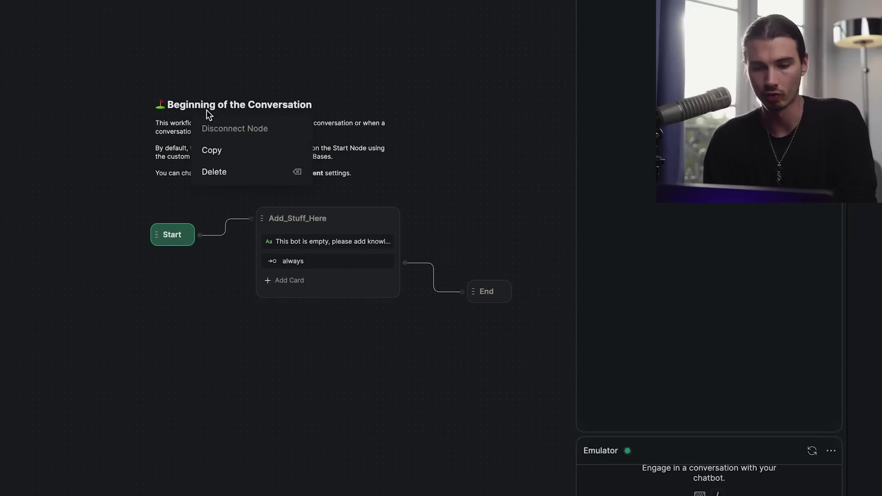
pyautogui.click(214, 172)
pyautogui.scroll(-3, 407, 94)
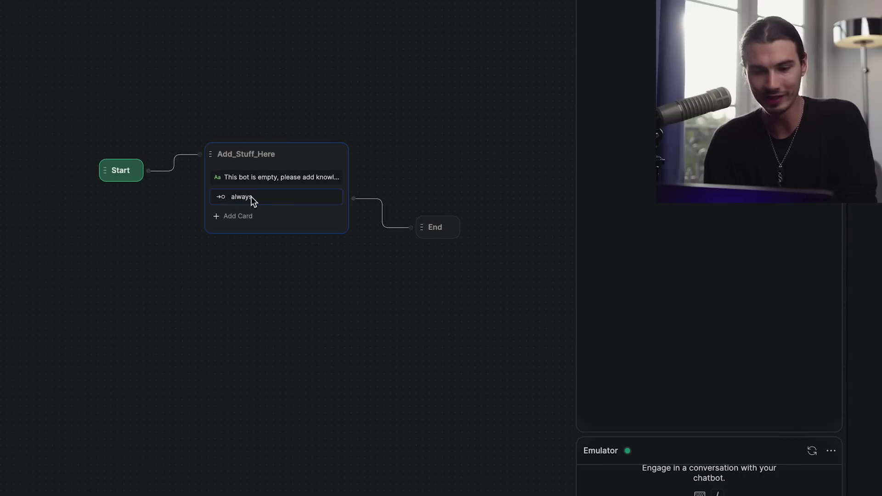
pyautogui.click(121, 174)
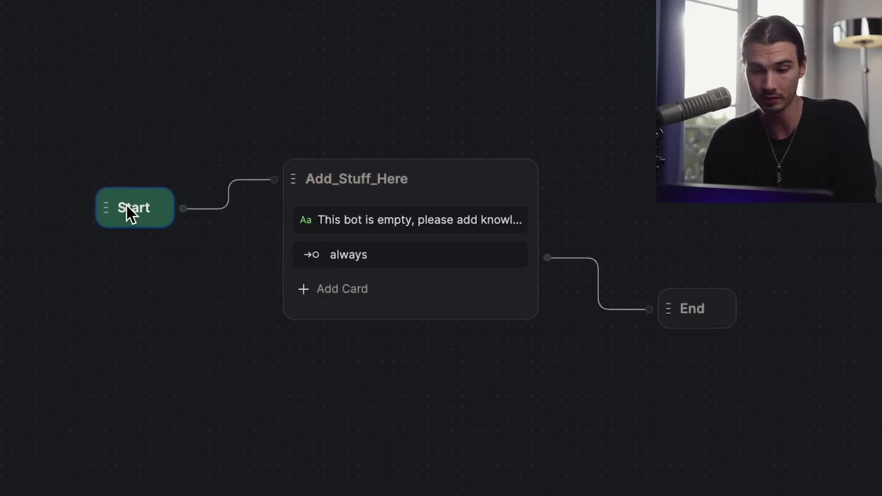
pyautogui.click(426, 175)
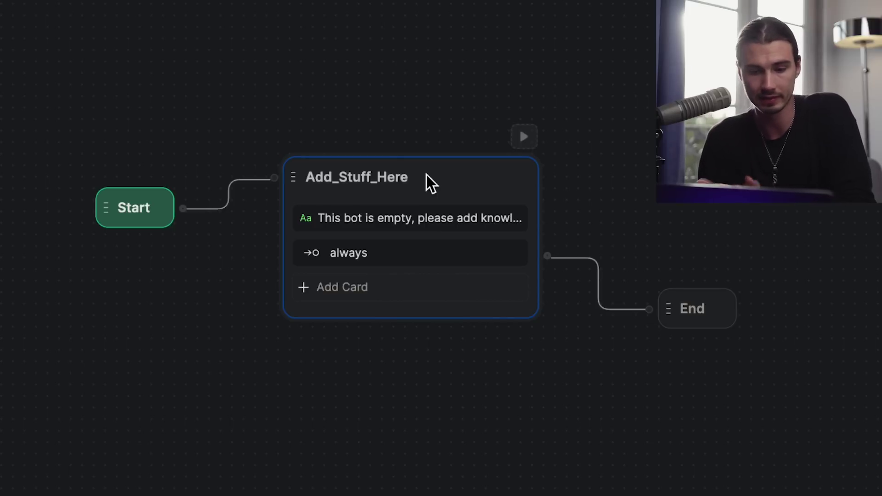
pyautogui.click(686, 311)
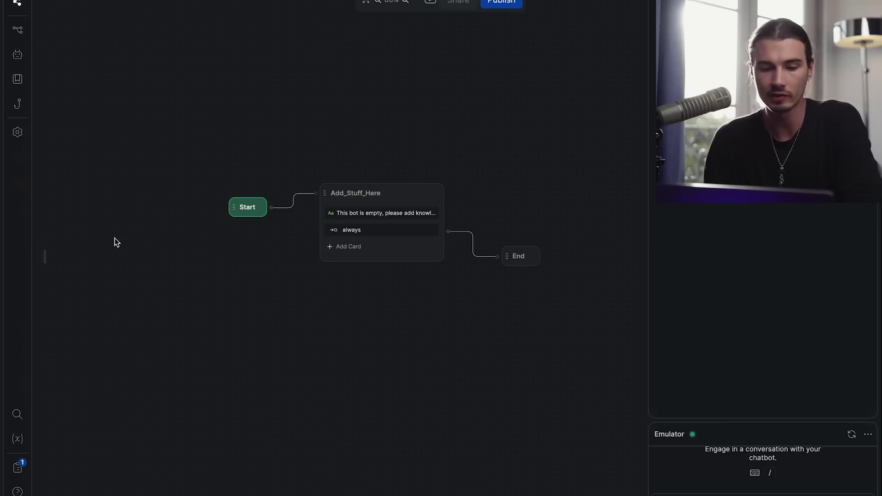
# - Reveal the card library and pin it open beside the workflow canvas
pyautogui.moveTo(46, 255)
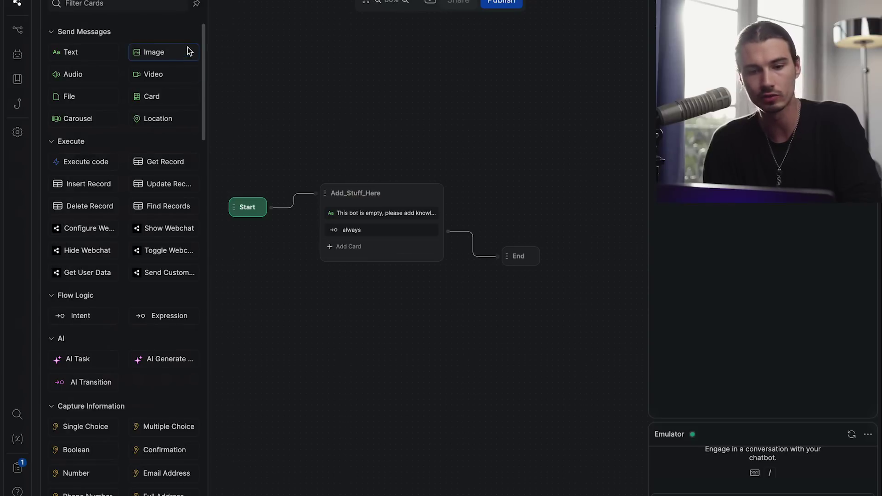
pyautogui.click(195, 4)
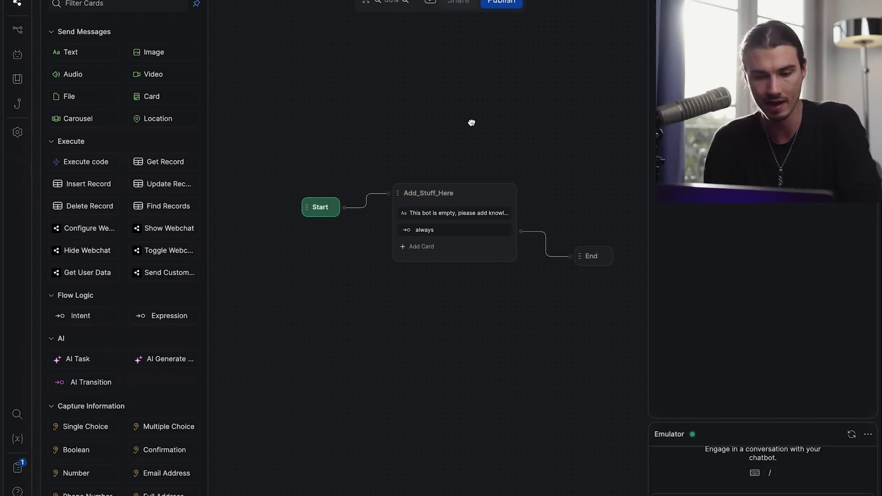
pyautogui.moveTo(471, 123); pyautogui.dragTo(407, 128)
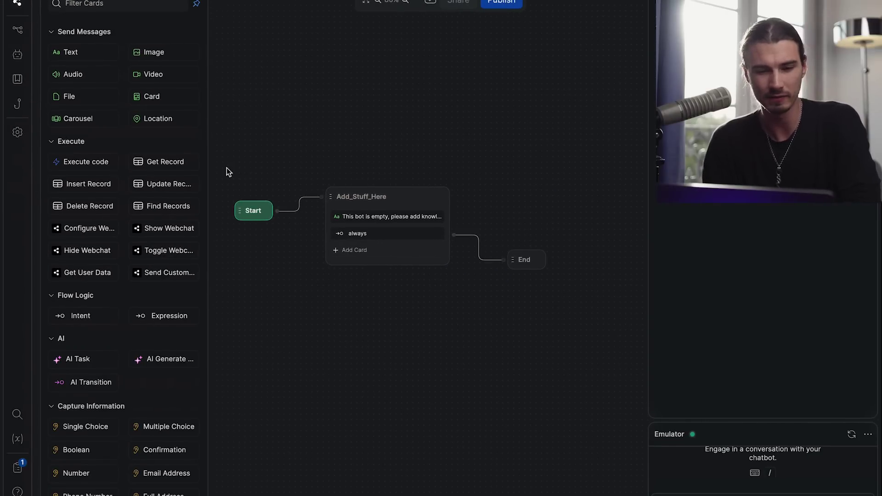
# - Collapse the Execute, AI, Events and Agents categories in the card library
pyautogui.click(75, 140)
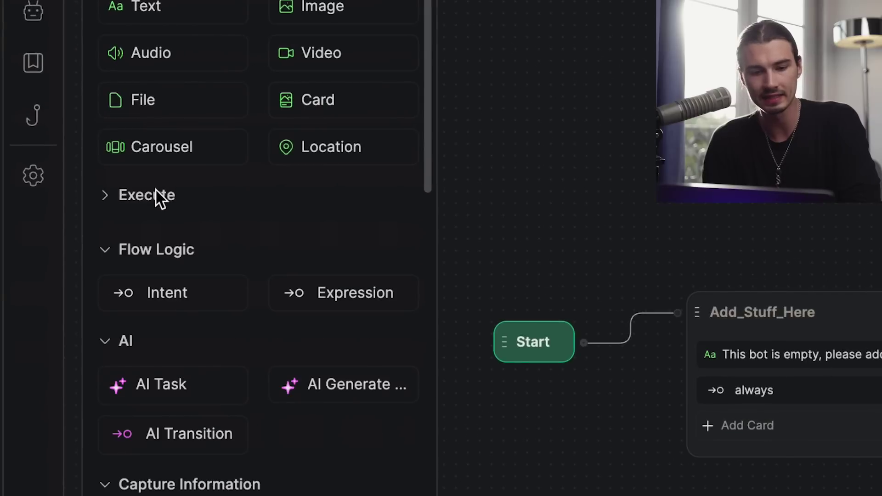
pyautogui.click(113, 336)
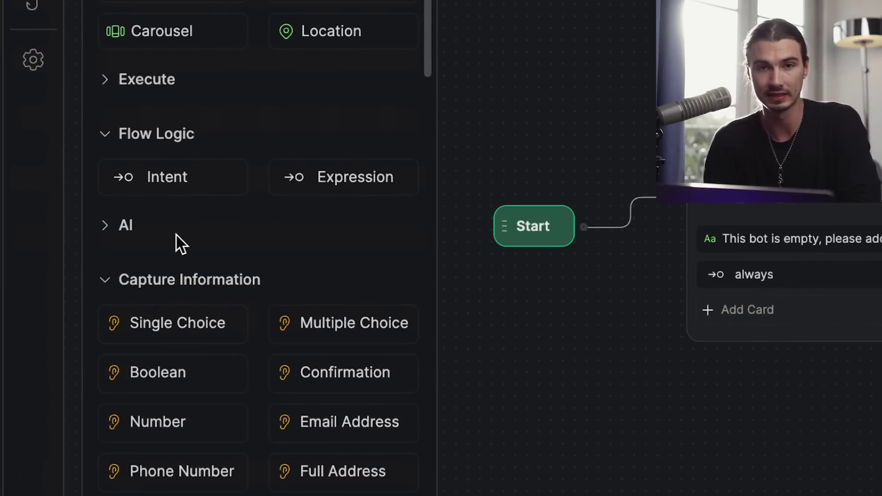
pyautogui.scroll(-10, 175, 234)
pyautogui.click(152, 193)
pyautogui.click(135, 333)
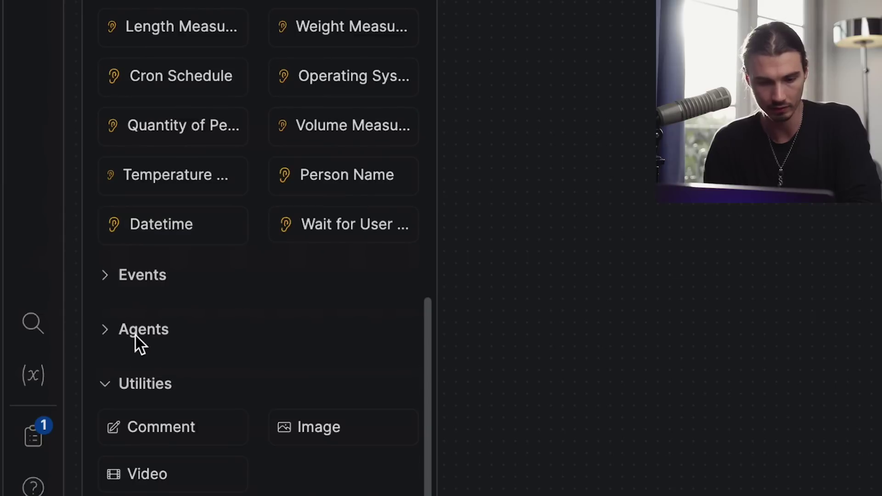
pyautogui.click(142, 418)
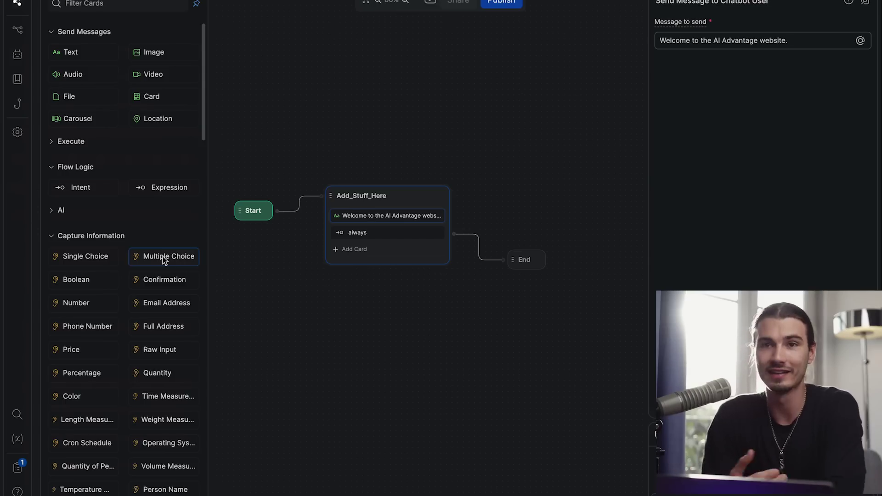
# - Add a Multiple Choice card below the welcome message in Add_Stuff_Here and set its question to "What would you like to explore today?"
pyautogui.moveTo(144, 263); pyautogui.dragTo(366, 234)
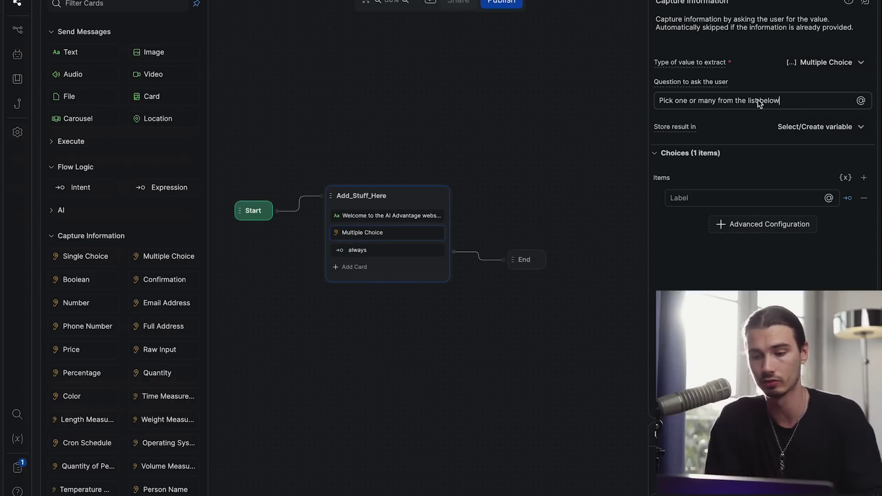
pyautogui.hotkey('ctrl', 'a')
pyautogui.write('What would you like to explore today?')
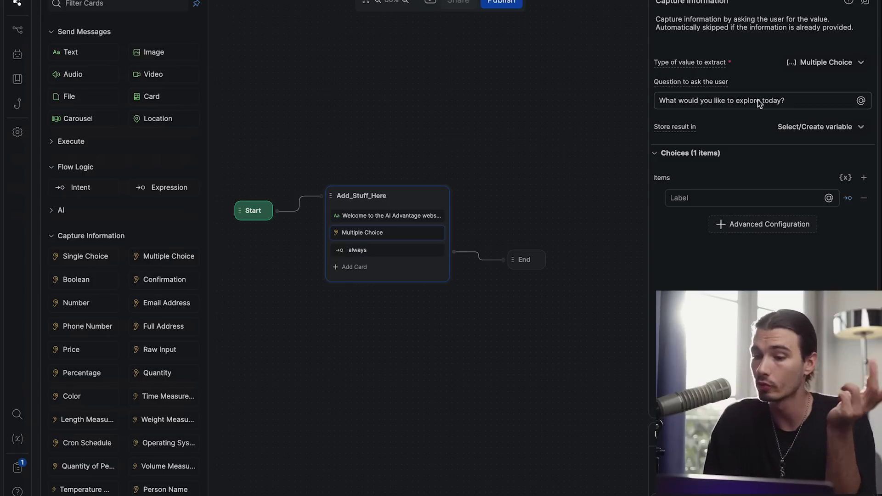
# - Add two more choice items and label the three choices "AI Educational Videos", "Newsletter" and "Products"
pyautogui.click(863, 179)
pyautogui.click(863, 179)
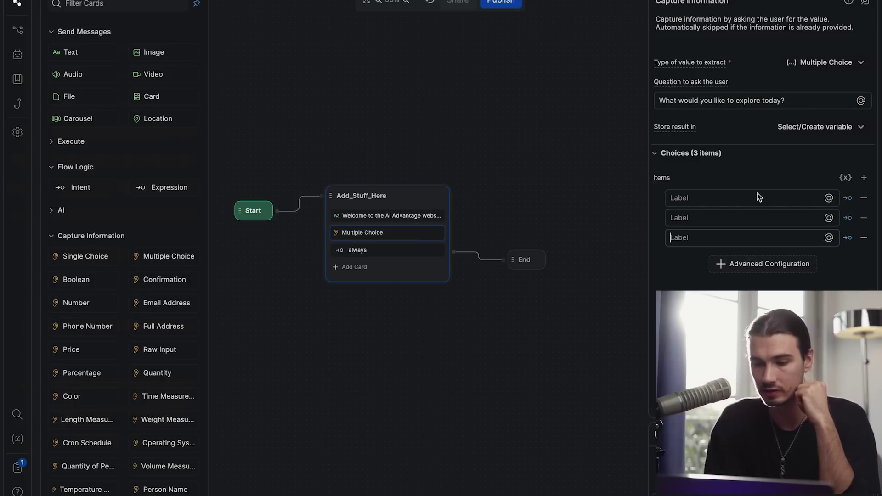
pyautogui.click(691, 198)
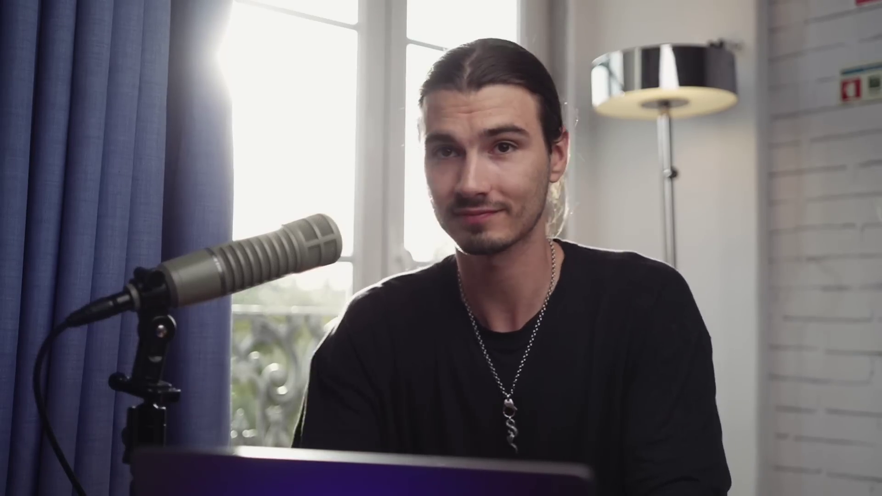
pyautogui.write('AI Educational Videos')
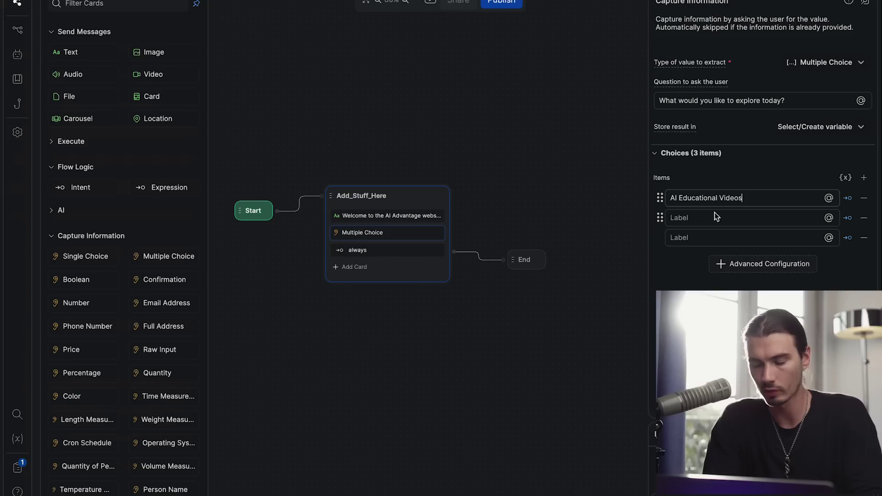
pyautogui.click(701, 220)
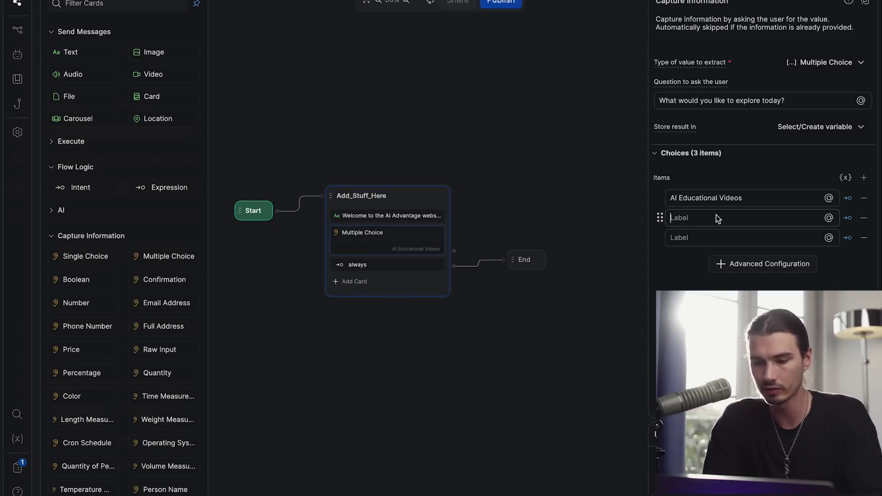
pyautogui.write('Newsletter')
pyautogui.click(706, 240)
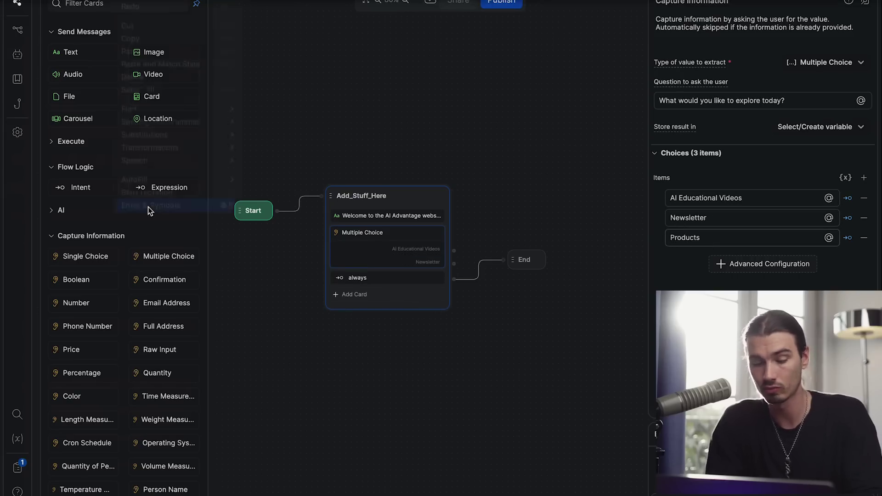
# - Insert a graduation cap emoji before the Products label and a newspaper emoji before the Newsletter label
pyautogui.press('ctrl+super+space')
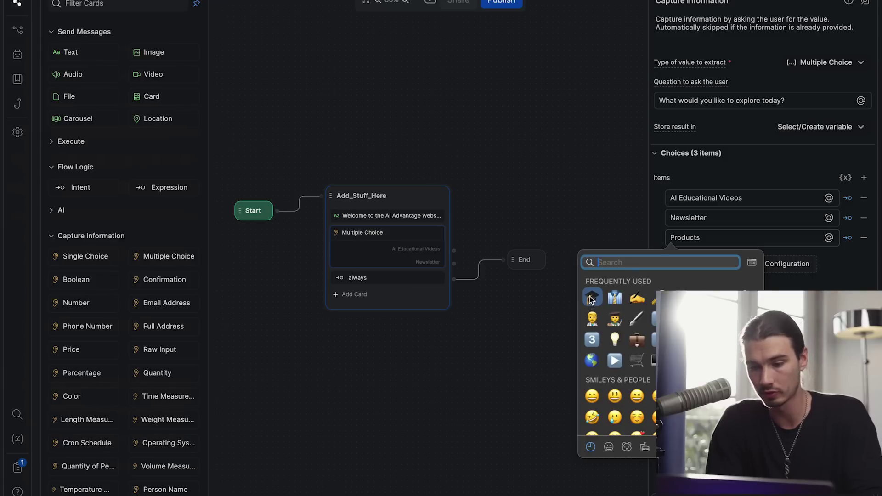
pyautogui.press('Escape')
pyautogui.click(672, 219)
pyautogui.write('✏')
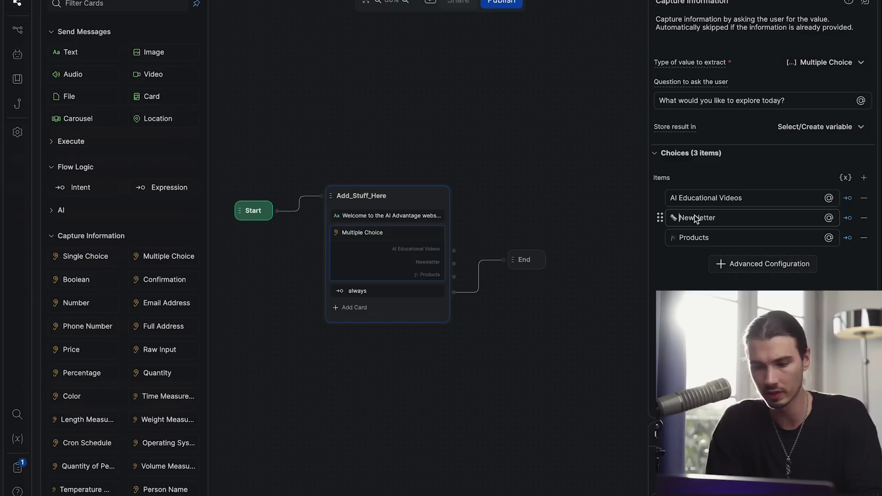
# - Remove "AI" from the first choice and put a desktop computer emoji before "Educational Videos"
pyautogui.click(672, 201)
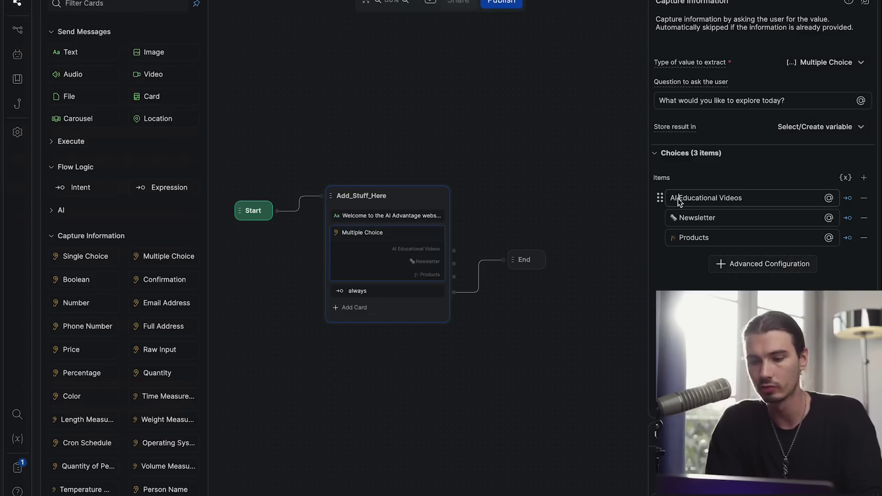
pyautogui.press('BackSpace')
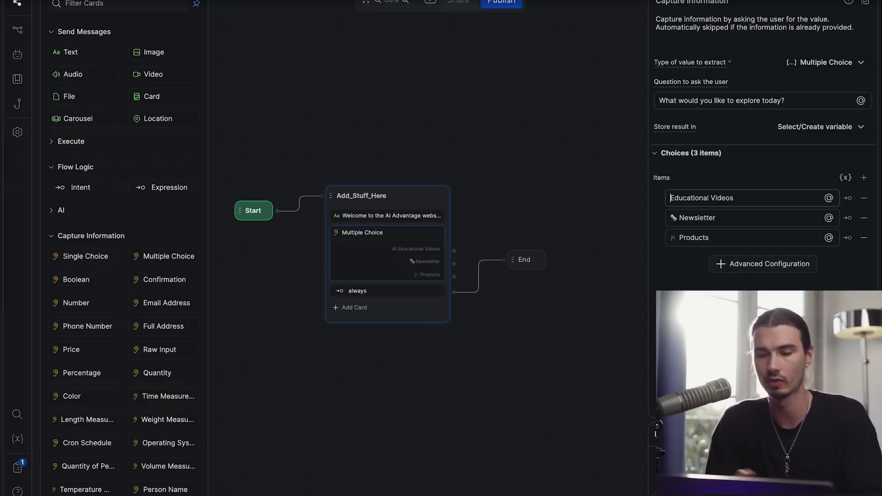
pyautogui.press('ctrl+super+space')
pyautogui.press('Return')
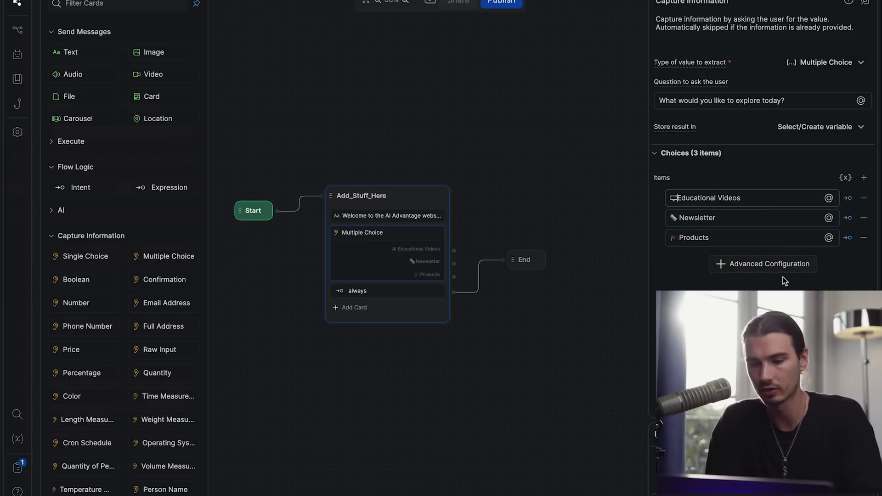
# - Test the chatbot in the emulator by sending "Hi" and answering with the Educational Videos choice
pyautogui.click(366, 205)
pyautogui.click(379, 256)
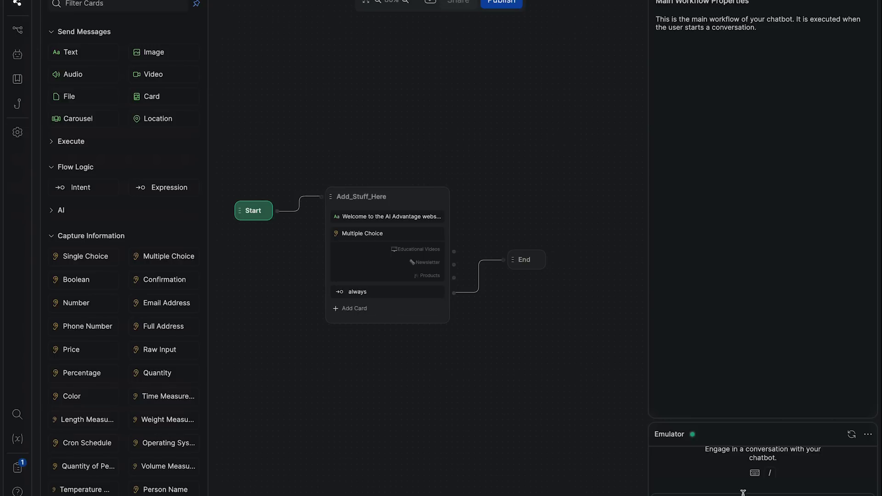
pyautogui.click(743, 492)
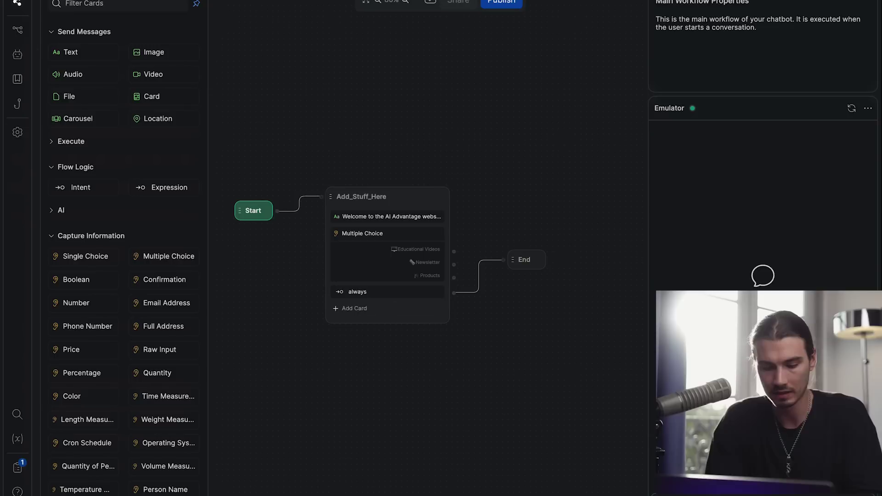
pyautogui.write('Hi')
pyautogui.press('Return')
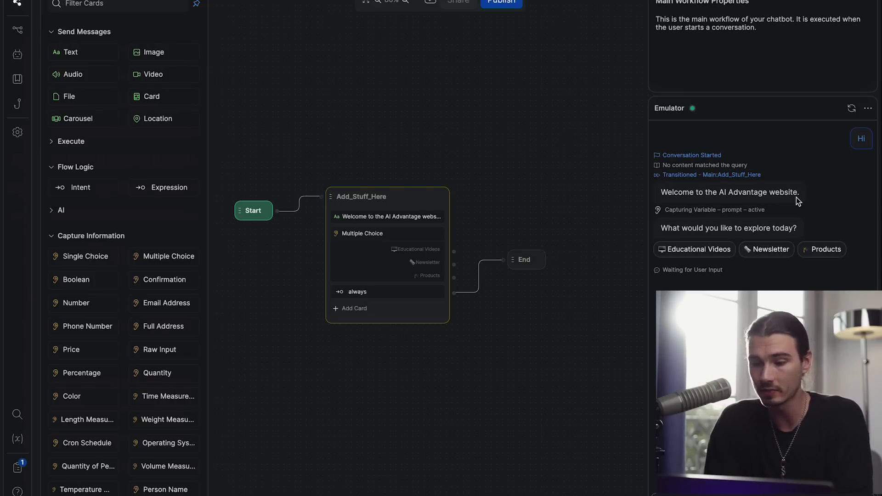
pyautogui.click(693, 252)
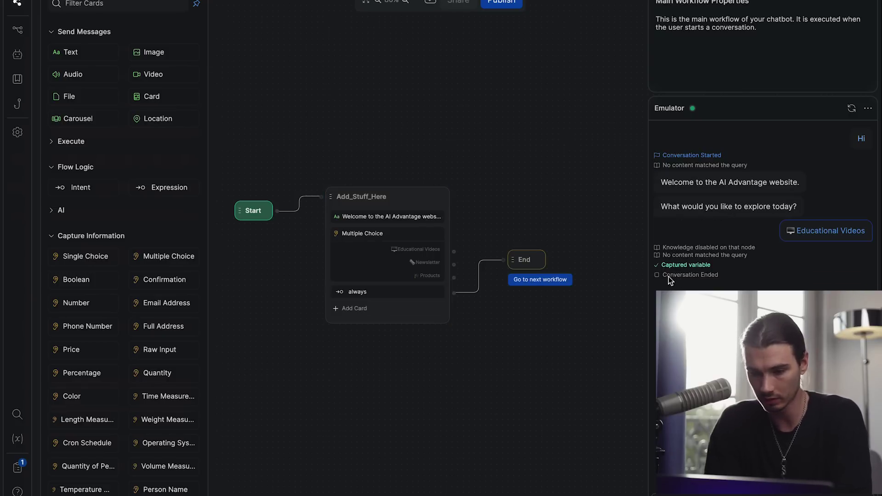
pyautogui.click(539, 348)
pyautogui.click(363, 292)
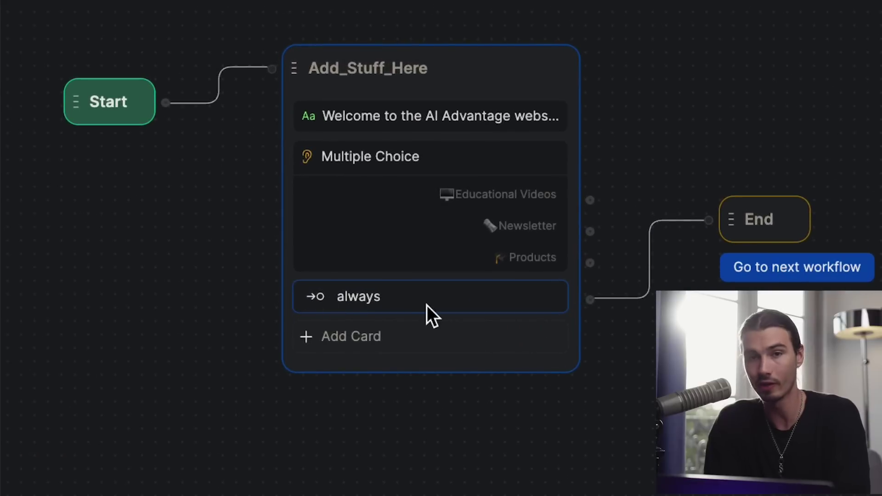
pyautogui.click(747, 237)
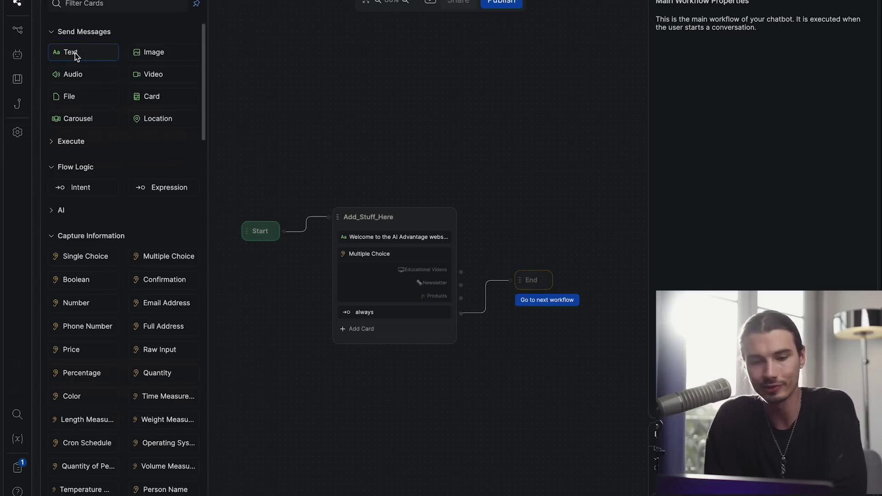
pyautogui.moveTo(76, 55); pyautogui.dragTo(562, 214)
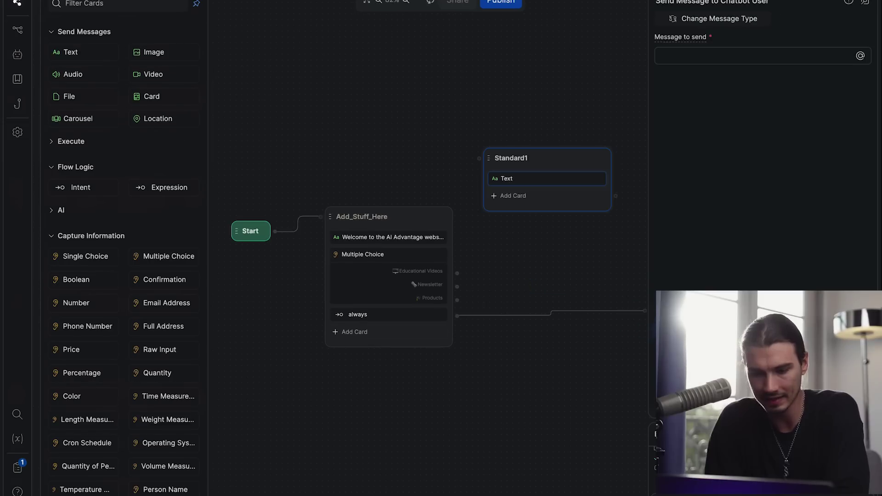
pyautogui.click(682, 59)
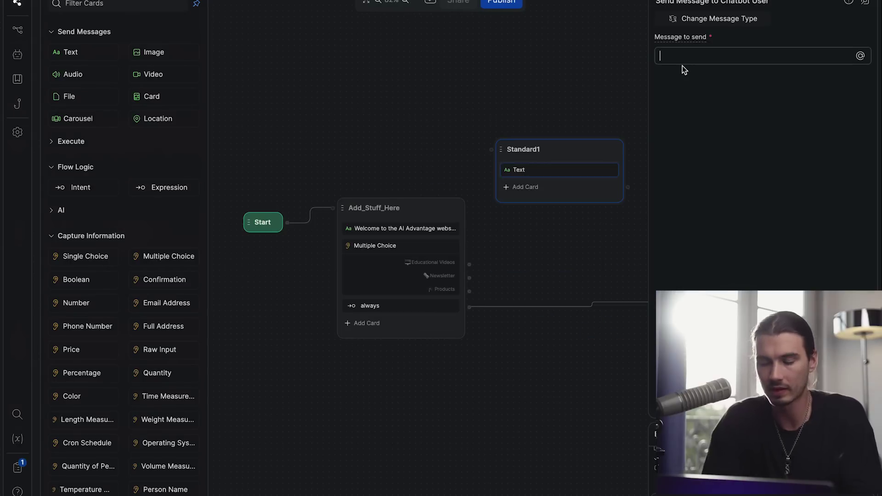
pyautogui.write('Check out the AI Advantage YouTube channel to learn about generative AI:')
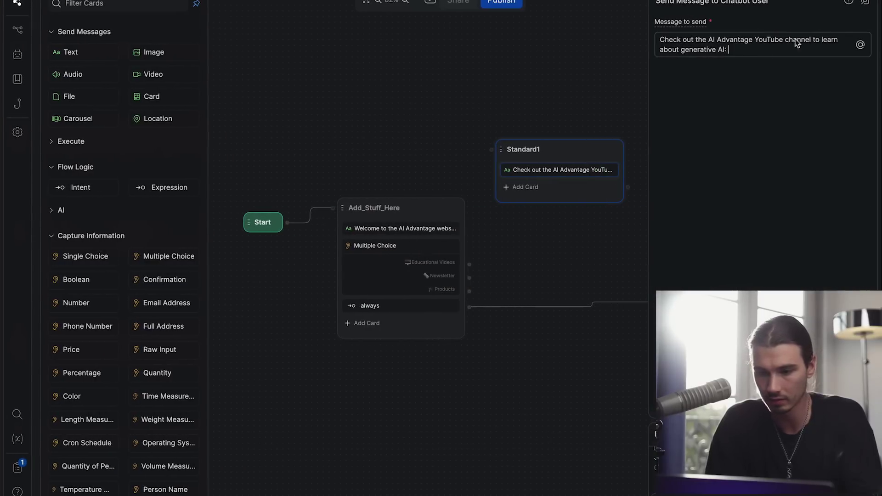
pyautogui.write('https://www.youtube.com/@aiadvantage')
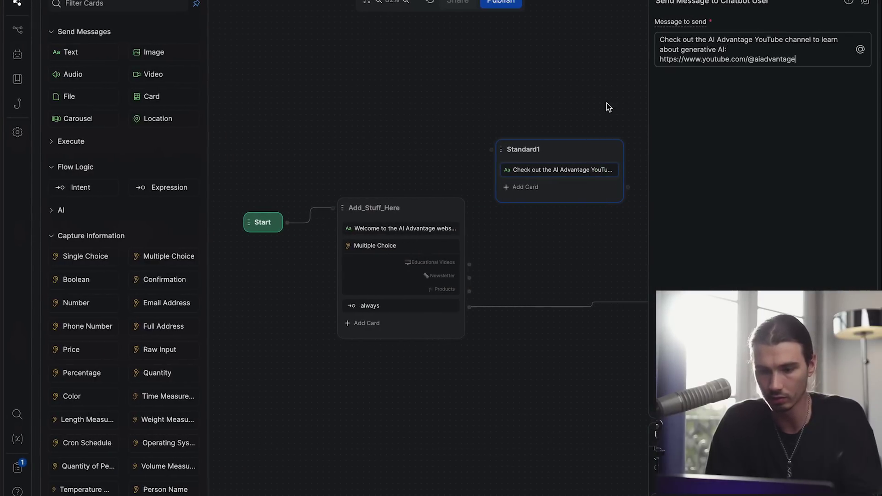
pyautogui.click(606, 107)
# - Add a Multiple Choice card below the YouTube message with the choices "Learn More" and "Exit"
pyautogui.moveTo(158, 255); pyautogui.dragTo(554, 188)
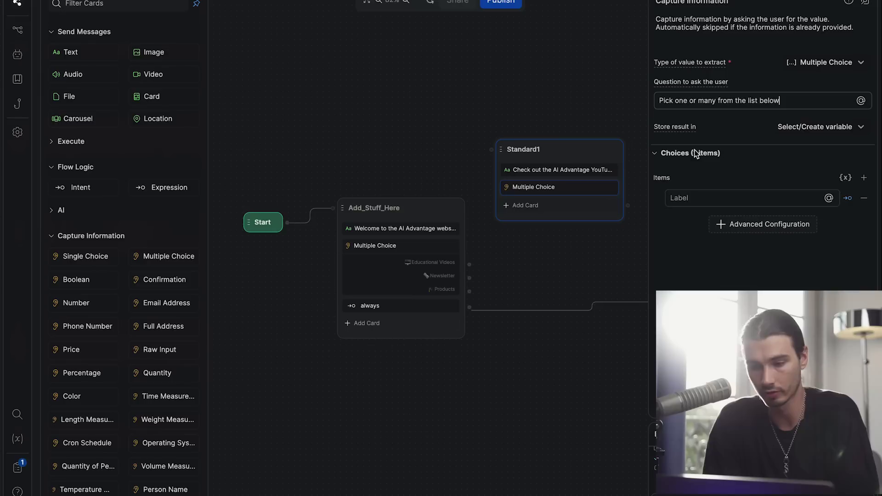
pyautogui.click(699, 200)
pyautogui.write('Learn More')
pyautogui.press('Return')
pyautogui.write('Exit')
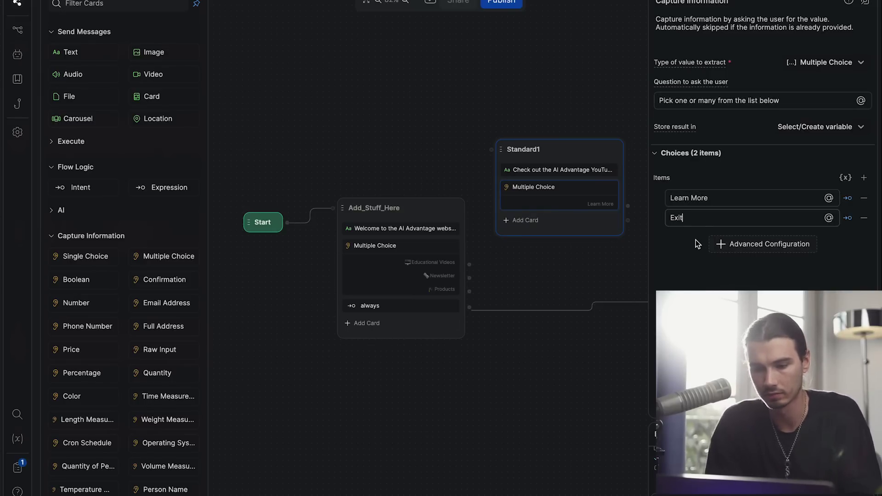
# - Rename the new node holding the YouTube message as "Videos"
pyautogui.doubleClick(522, 149)
pyautogui.write('Videos')
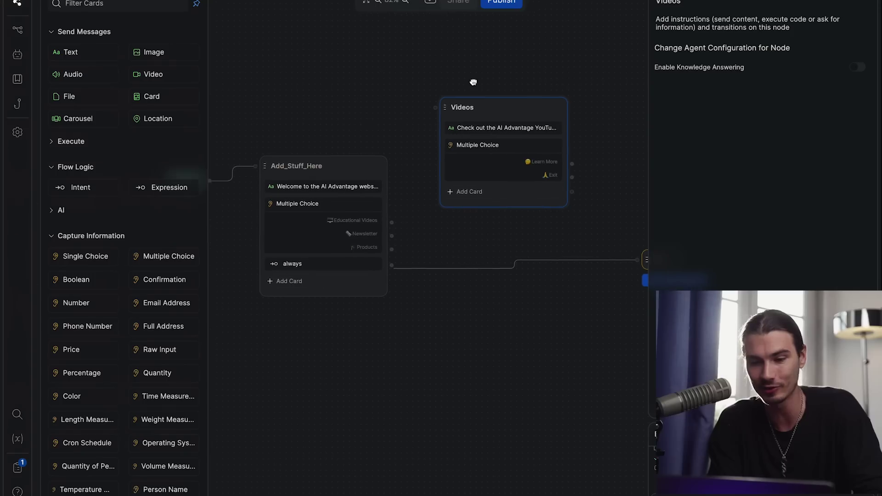
pyautogui.moveTo(473, 85); pyautogui.dragTo(499, 60)
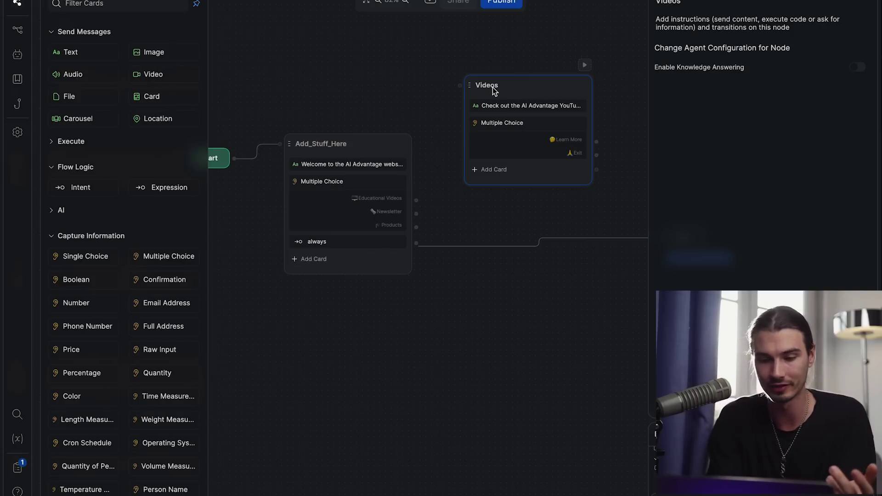
# - Remove the connection between the "always" transition of Add_Stuff_Here and the End node
pyautogui.scroll(5, 417, 202)
pyautogui.scroll(1, 417, 203)
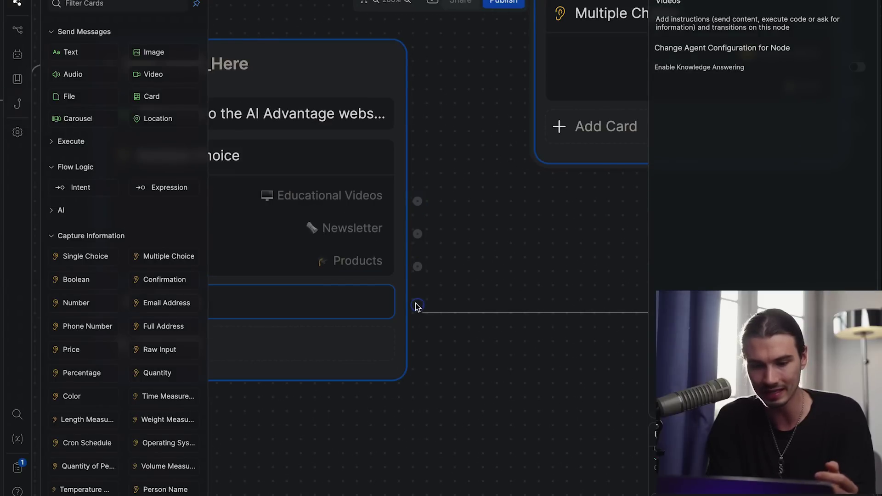
pyautogui.scroll(-6, 417, 307)
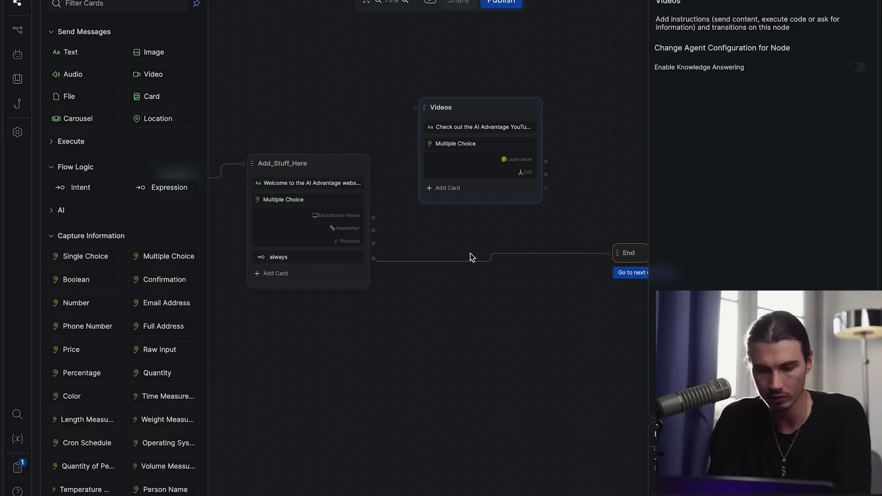
pyautogui.click(491, 260)
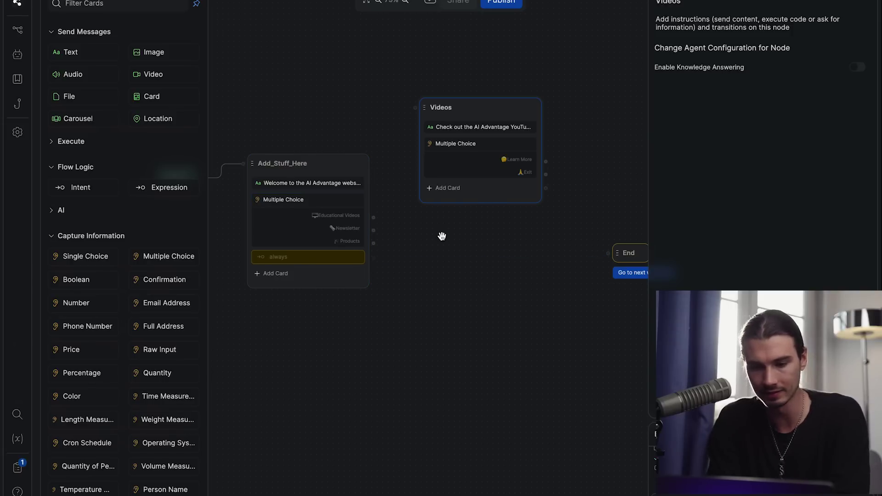
pyautogui.moveTo(443, 236); pyautogui.dragTo(458, 242)
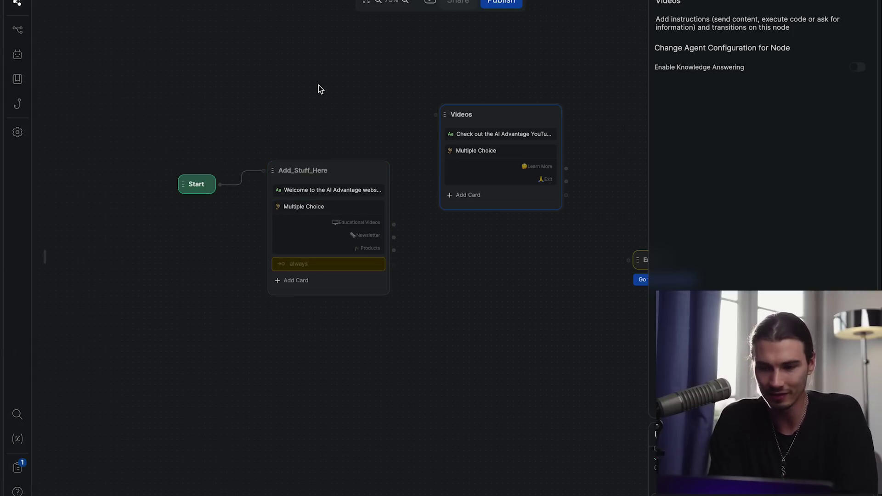
# - Connect the Educational Videos choice to the Videos node
pyautogui.scroll(5, 320, 90)
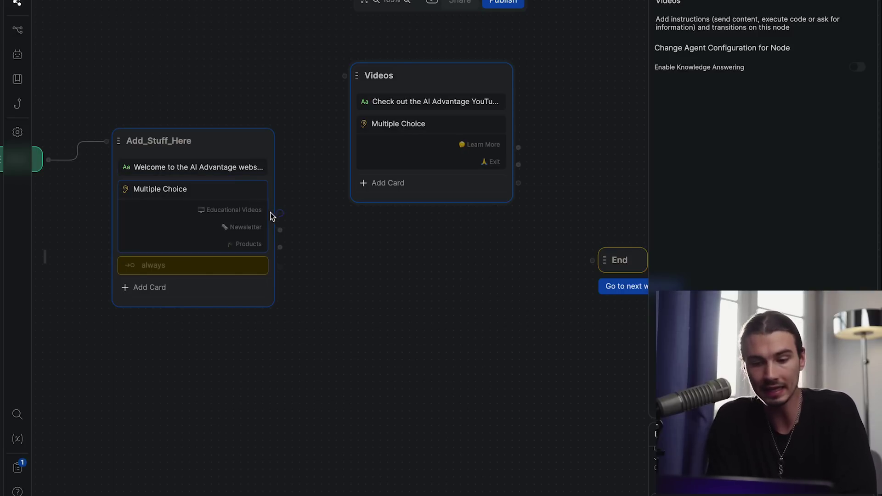
pyautogui.moveTo(280, 214); pyautogui.dragTo(362, 139)
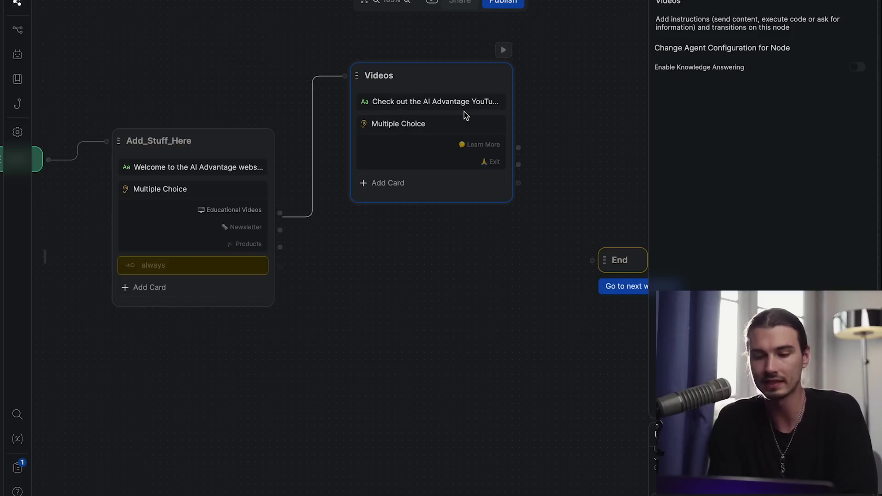
# - Connect the Videos node's Exit choice to End and its Learn More choice back to Add_Stuff_Here
pyautogui.click(439, 104)
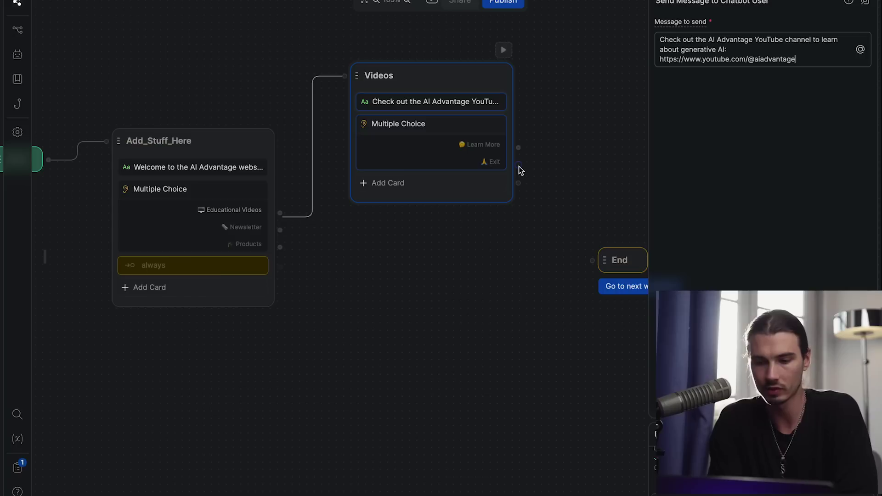
pyautogui.moveTo(518, 165); pyautogui.dragTo(611, 263)
pyautogui.moveTo(518, 148); pyautogui.dragTo(197, 134)
# - Rename the Add_Stuff_Here node as "Welcome_AIA_Website"
pyautogui.doubleClick(175, 139)
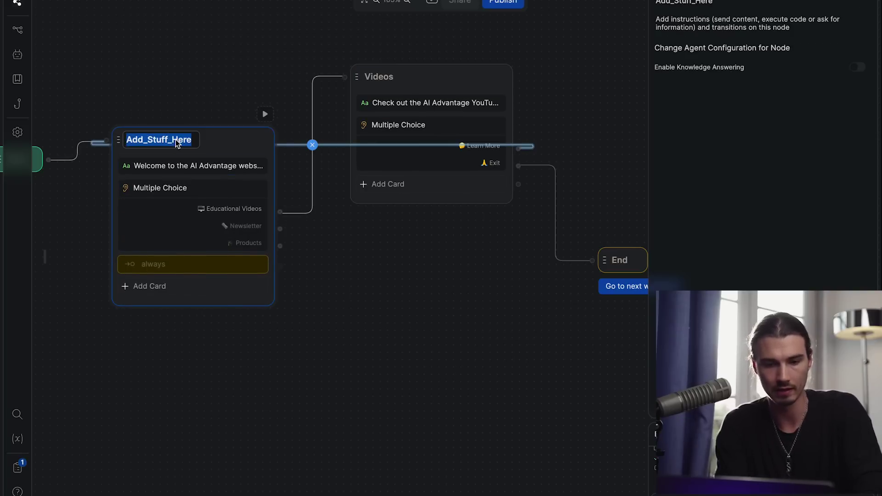
pyautogui.write('Welcome_AIA_Website')
pyautogui.click(147, 95)
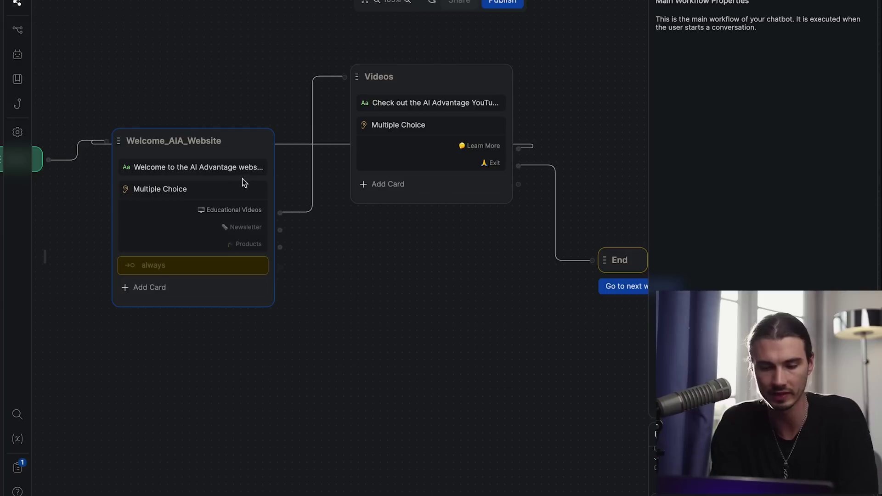
# - Test the flow in a fresh emulator conversation by sending "hi", choosing Educational Videos, inspecting the YouTube message and choosing Learn More
pyautogui.hscroll(2, 242, 178)
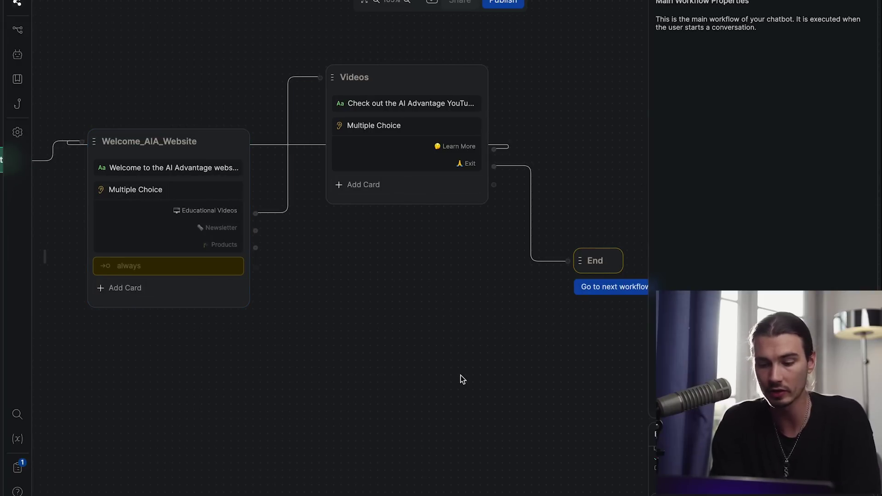
pyautogui.press('r')
pyautogui.click(850, 110)
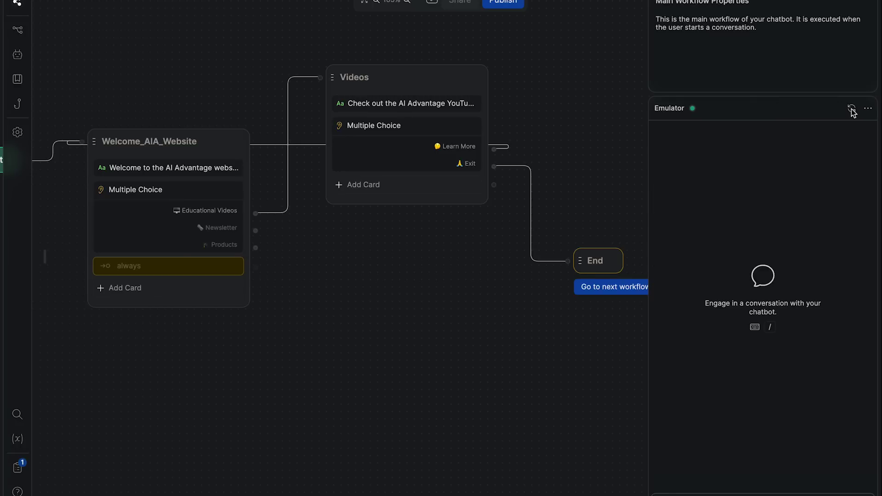
pyautogui.write('hi')
pyautogui.press('Return')
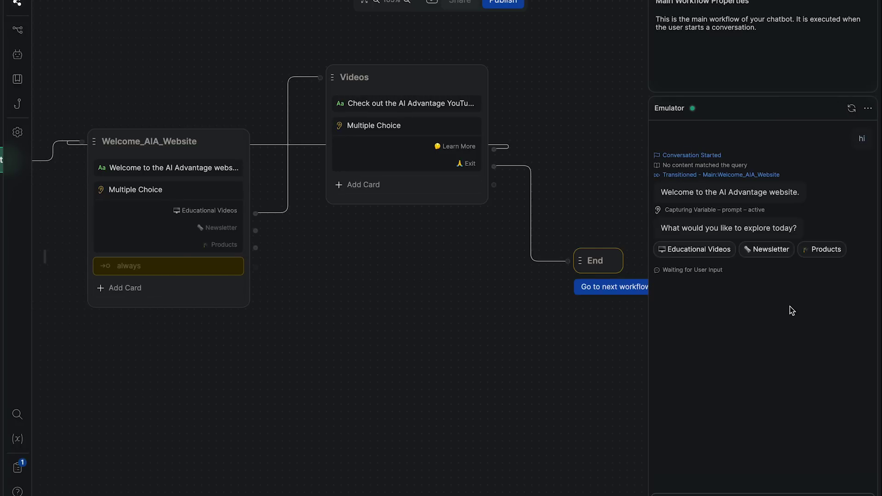
pyautogui.click(696, 249)
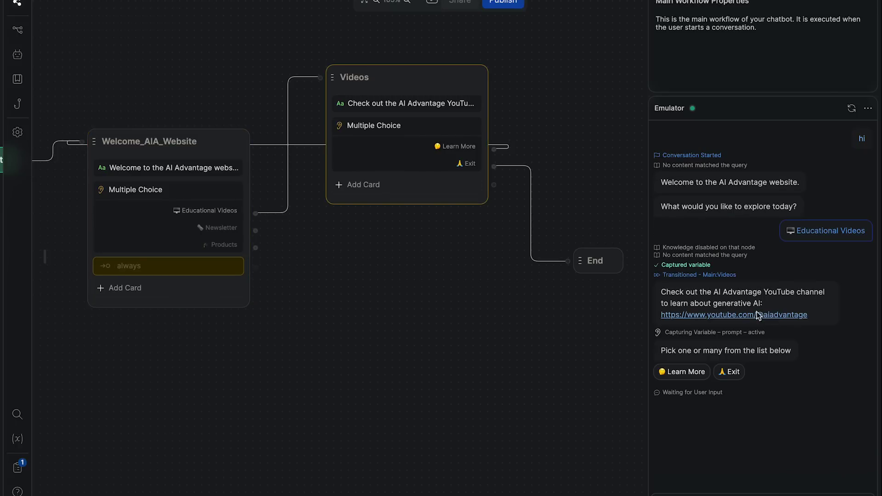
pyautogui.click(757, 314)
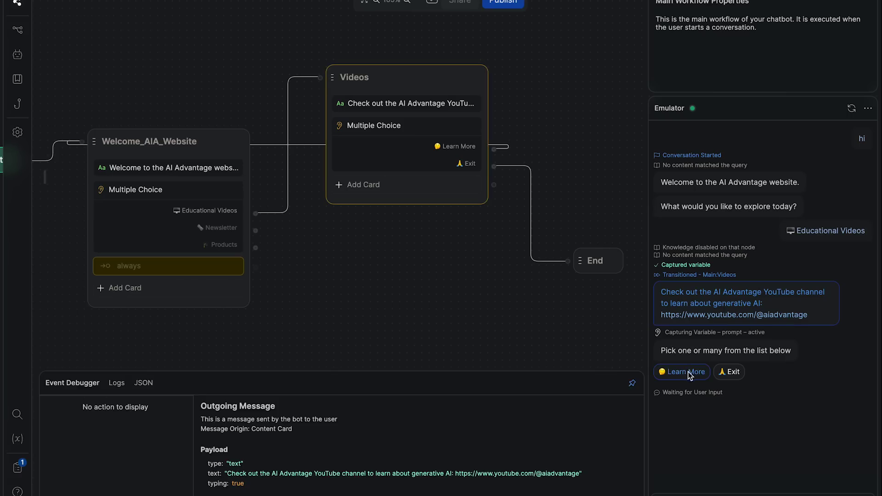
pyautogui.click(687, 372)
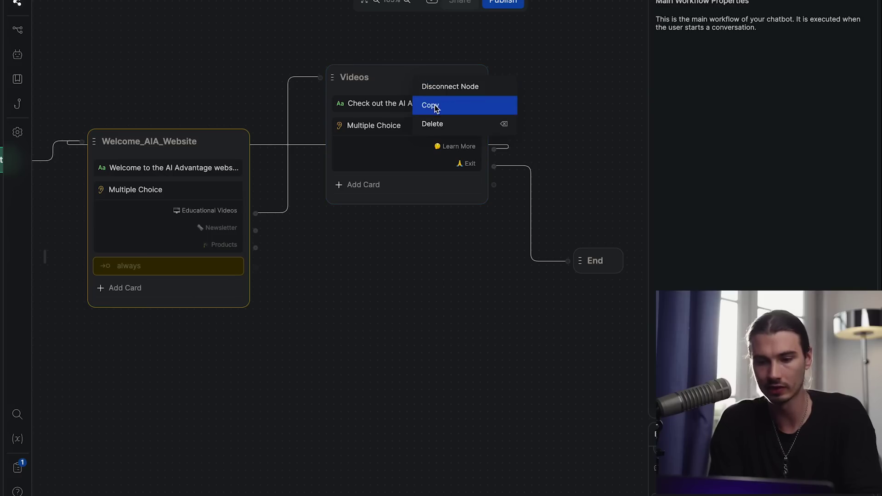
# - Copy the Videos node and paste two duplicates stacked beneath it
pyautogui.click(435, 106)
pyautogui.rightClick(360, 269)
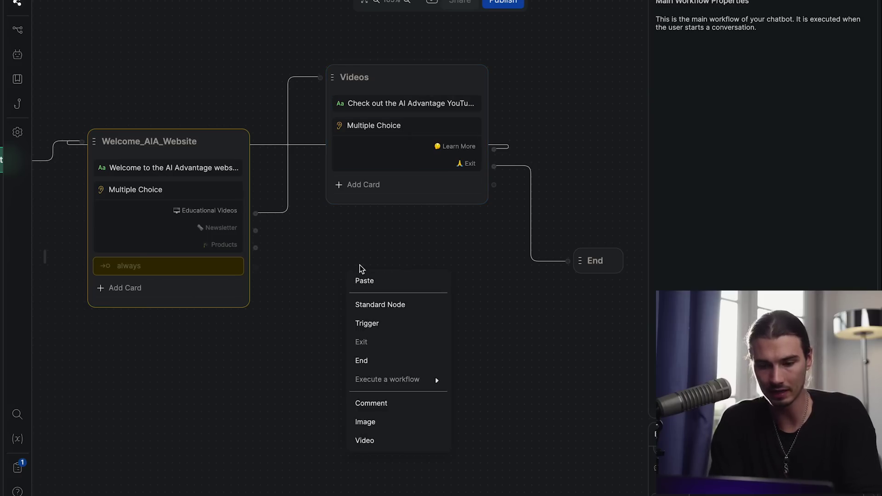
pyautogui.click(367, 279)
pyautogui.moveTo(368, 280); pyautogui.dragTo(321, 278)
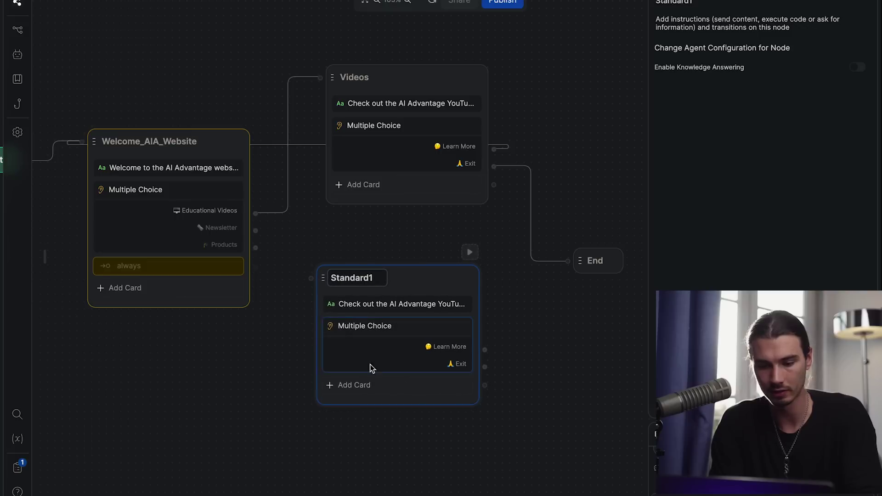
pyautogui.rightClick(346, 432)
pyautogui.click(350, 447)
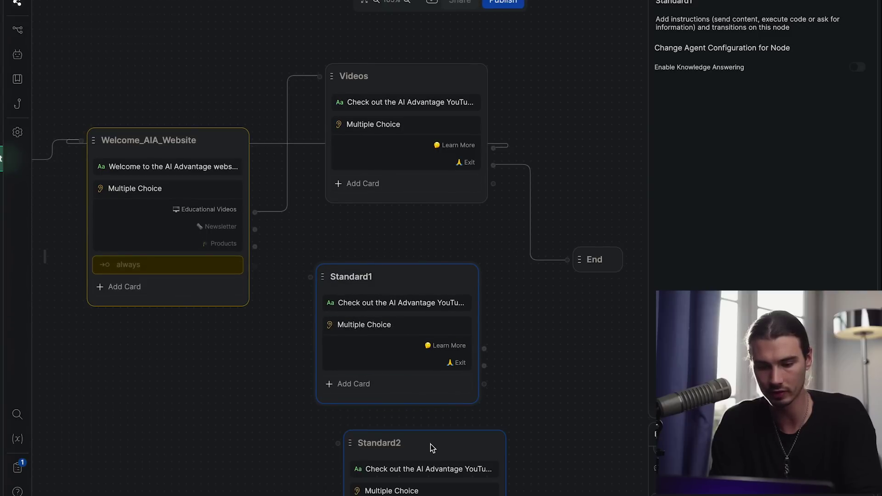
pyautogui.moveTo(432, 448); pyautogui.dragTo(390, 449)
# - Rename the upper duplicate node as "Newsletter" and the lower one as "Products"
pyautogui.doubleClick(382, 278)
pyautogui.write('Newsletter')
pyautogui.doubleClick(342, 443)
pyautogui.write('Products')
# - Change the Newsletter node's message to "Check out the AI Advantage Newsletter:" followed by the newsletter page address copied from myaiadvantage.com
pyautogui.click(358, 302)
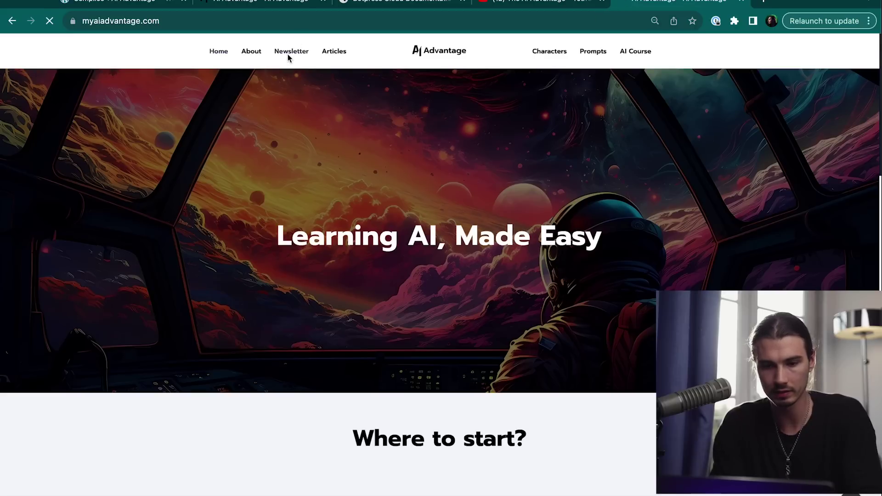
pyautogui.click(287, 51)
pyautogui.click(189, 22)
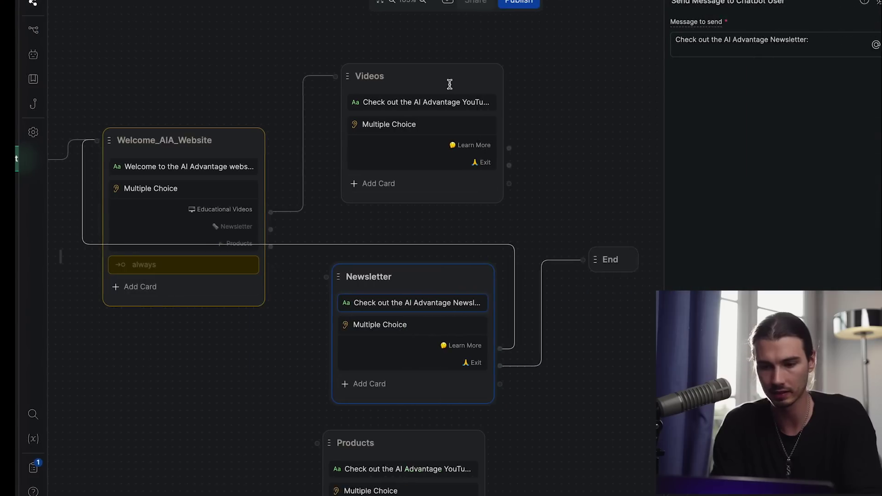
pyautogui.hotkey('ctrl', 'v')
# - Change the Products node's message to "Check out the AI Advantage Shop:" followed by the store address copied from shop.myaiadvantage.com
pyautogui.scroll(-5, 417, 440)
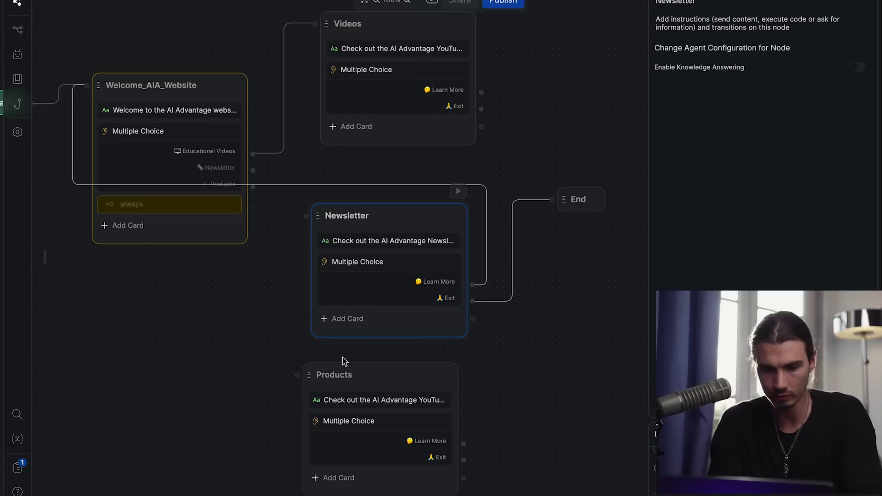
pyautogui.click(331, 378)
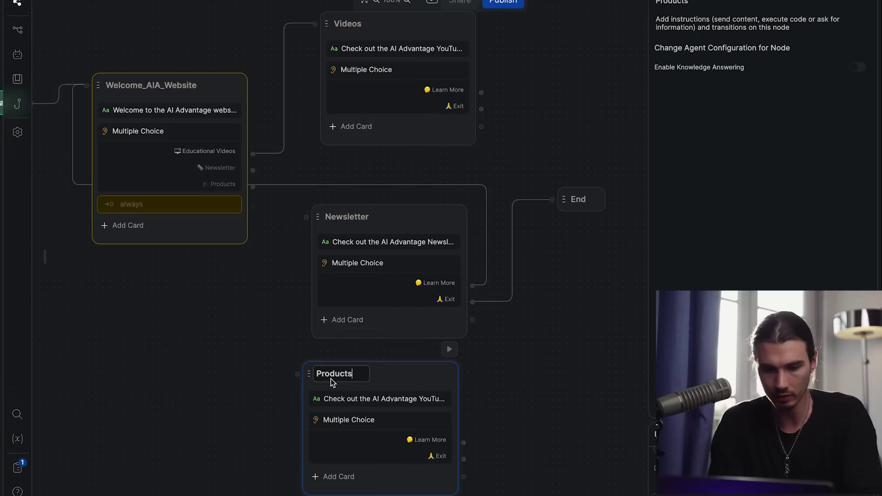
pyautogui.click(330, 398)
pyautogui.moveTo(706, 48); pyautogui.dragTo(725, 41)
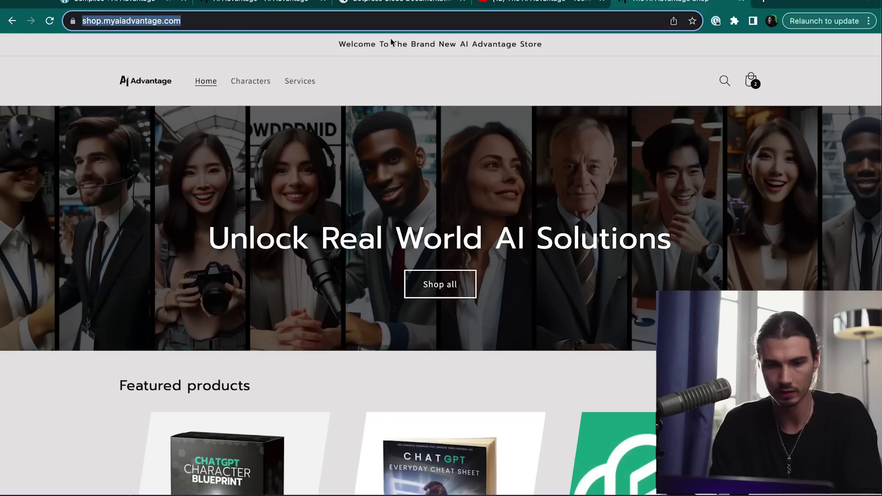
pyautogui.write('Shop:')
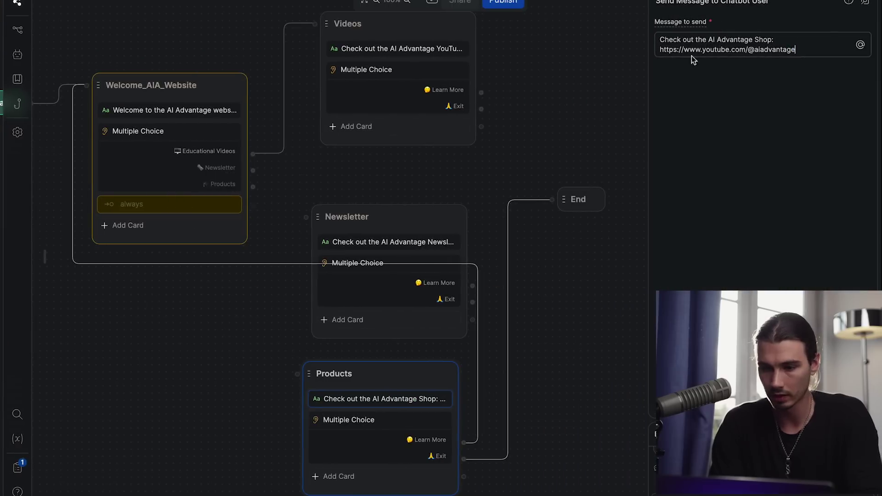
pyautogui.tripleClick(664, 50)
pyautogui.hotkey('ctrl', 'v')
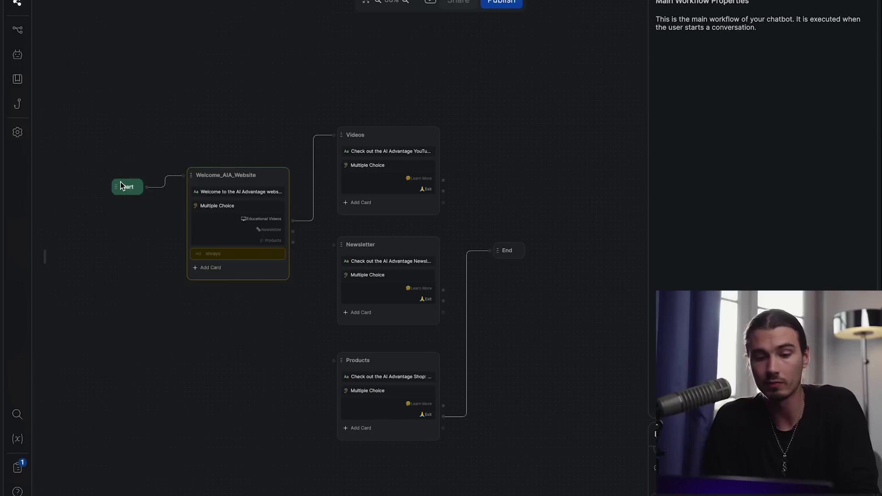
# - Connect the welcome node's Newsletter choice to the Newsletter node
pyautogui.click(243, 191)
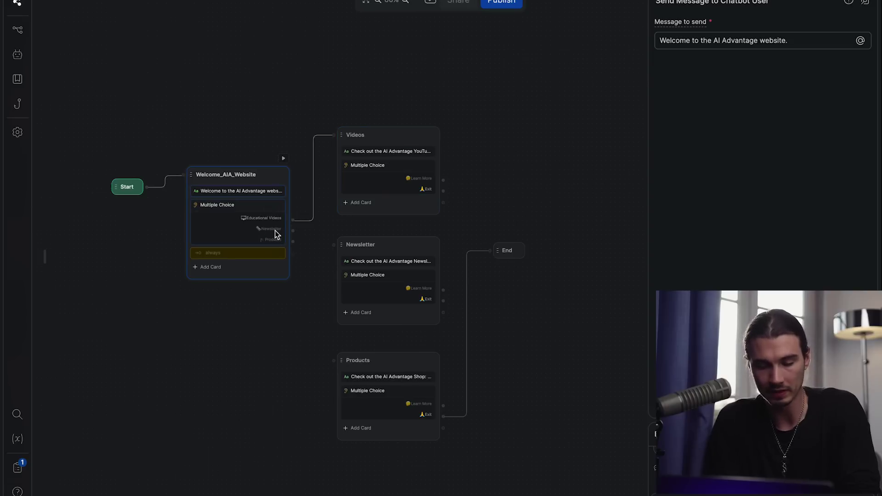
pyautogui.click(295, 237)
pyautogui.moveTo(324, 243); pyautogui.dragTo(357, 257)
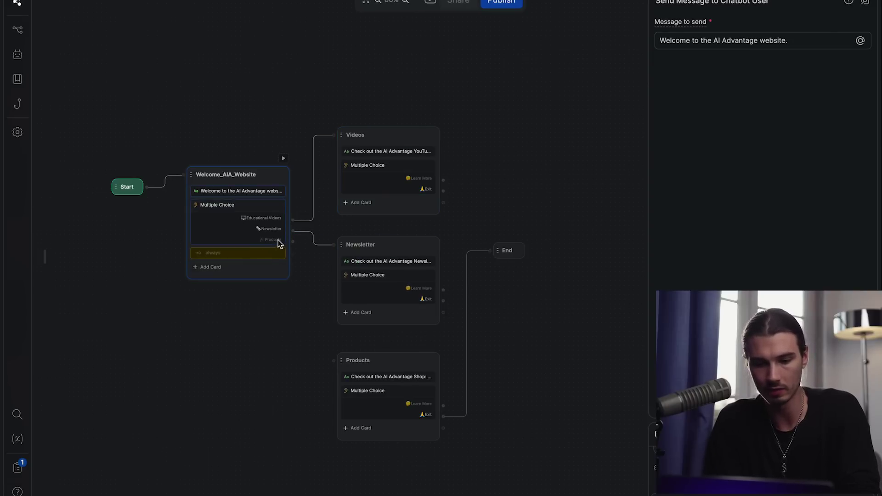
# - Connect the welcome node's Products choice to the Products node
pyautogui.moveTo(294, 242); pyautogui.dragTo(358, 363)
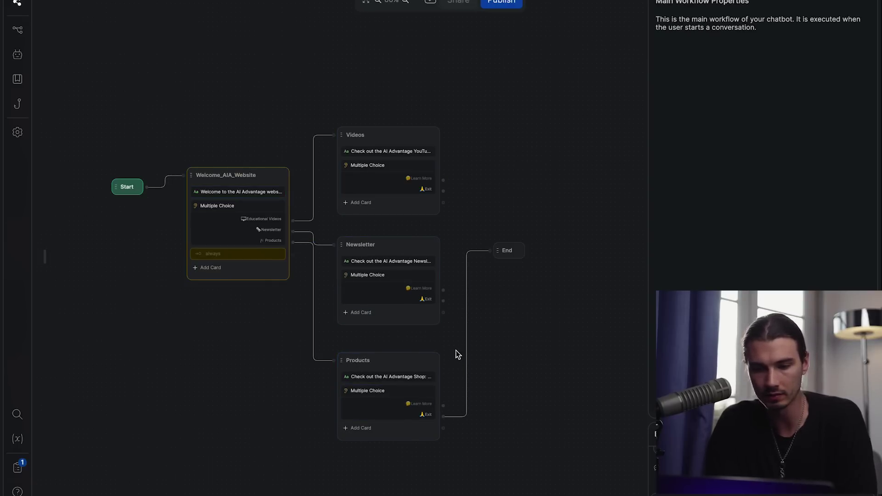
# - Connect each Learn More choice in the Videos, Newsletter and Products nodes back to Welcome_AIA_Website, and each Exit choice to End
pyautogui.scroll(-1, 447, 270)
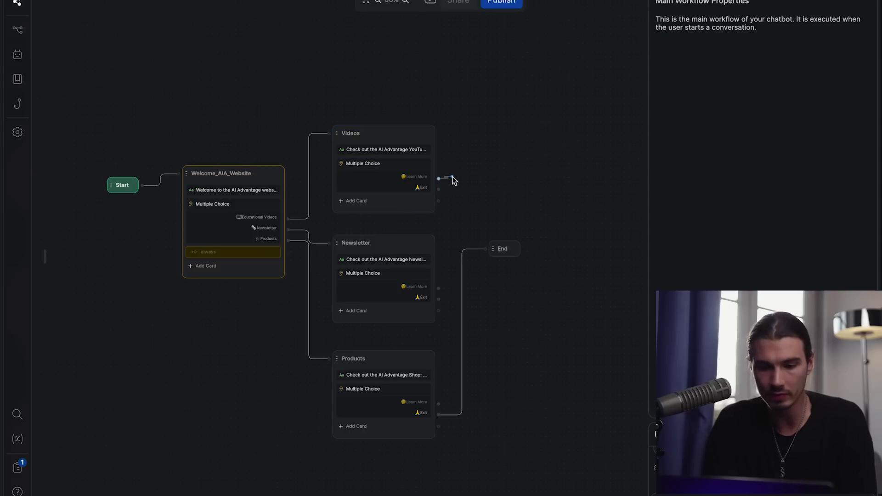
pyautogui.moveTo(454, 177); pyautogui.dragTo(409, 73)
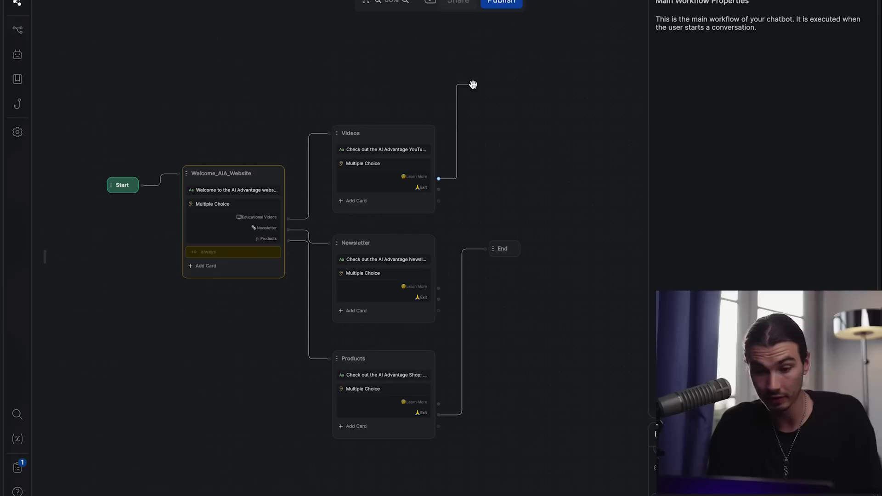
pyautogui.moveTo(473, 84); pyautogui.dragTo(229, 189)
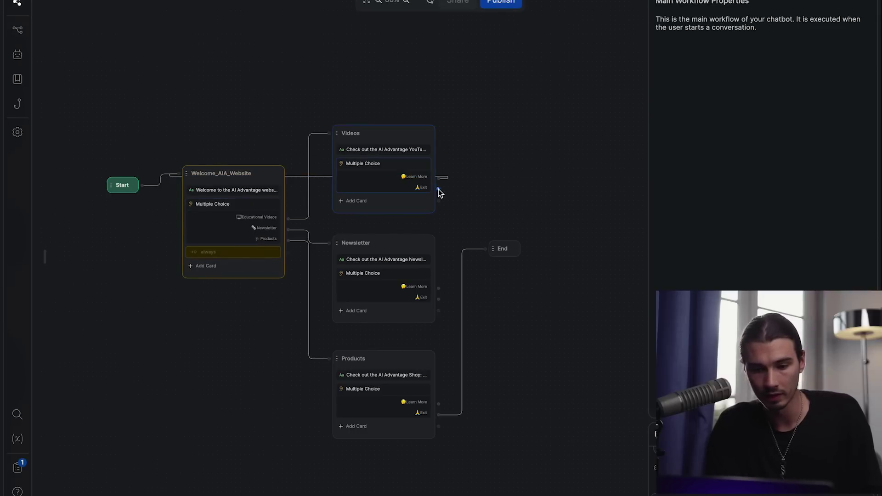
pyautogui.moveTo(483, 230); pyautogui.dragTo(499, 251)
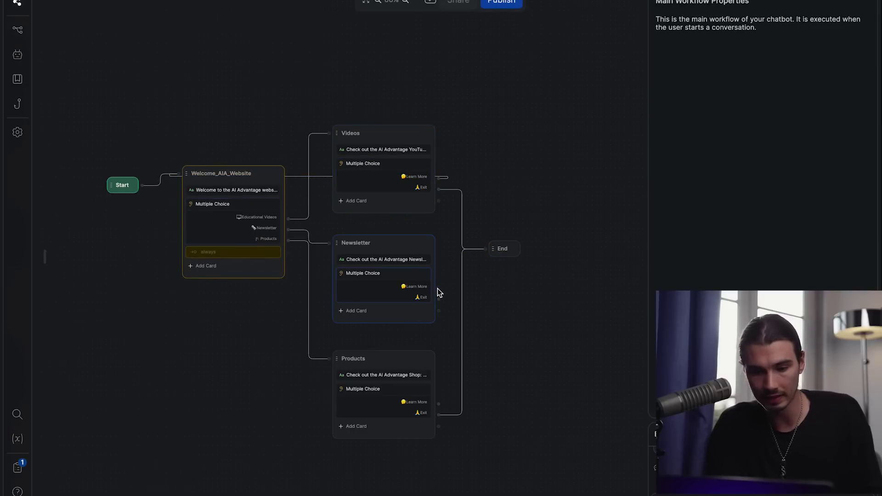
pyautogui.moveTo(438, 289)
pyautogui.mouseDown()
pyautogui.moveTo(486, 136)
pyautogui.moveTo(242, 195)
pyautogui.mouseUp()
pyautogui.moveTo(439, 299); pyautogui.dragTo(504, 251)
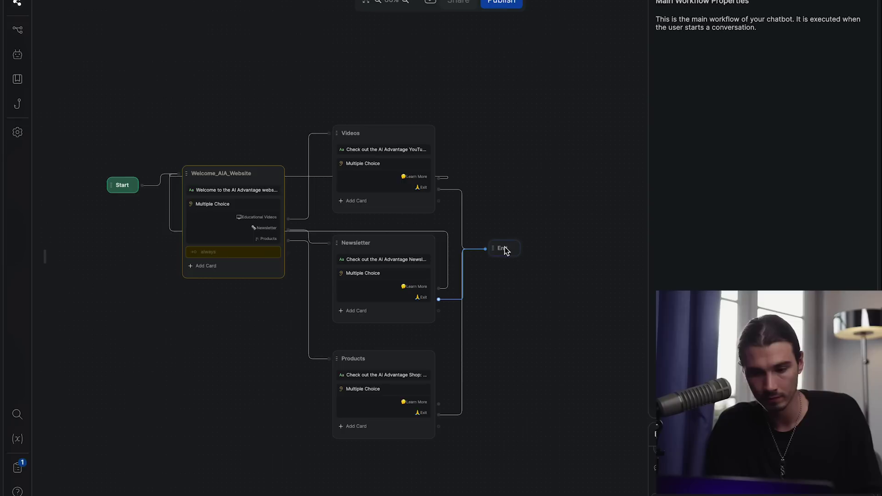
pyautogui.moveTo(439, 403); pyautogui.dragTo(205, 209)
pyautogui.moveTo(437, 415); pyautogui.dragTo(501, 250)
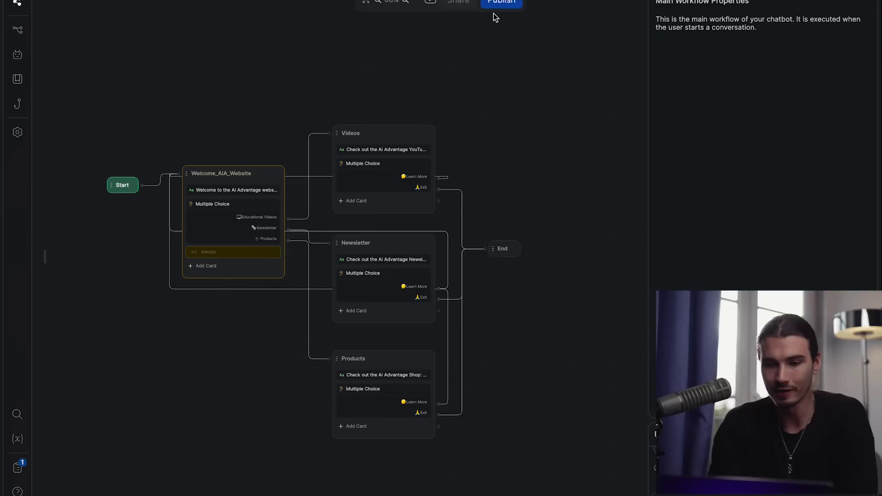
# - Publish the chatbot and test it in the emulator with "hi", choosing Newsletter, Learn More, Products and Exit
pyautogui.click(501, 3)
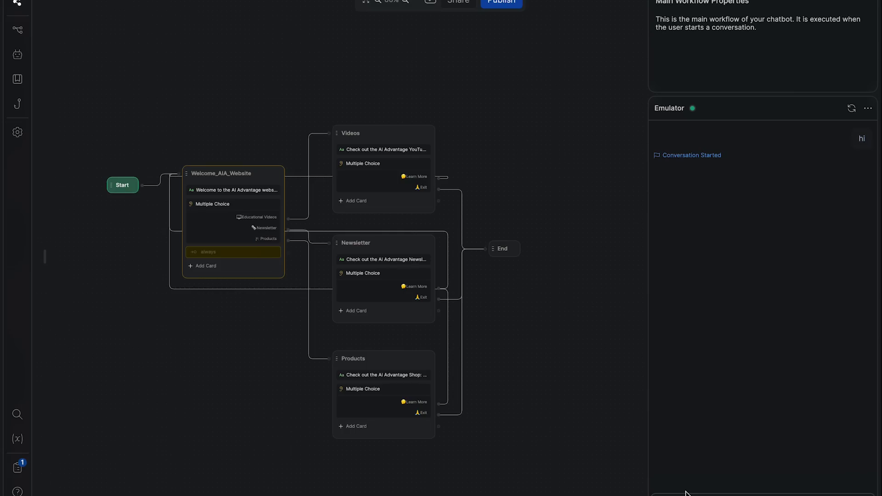
pyautogui.click(751, 251)
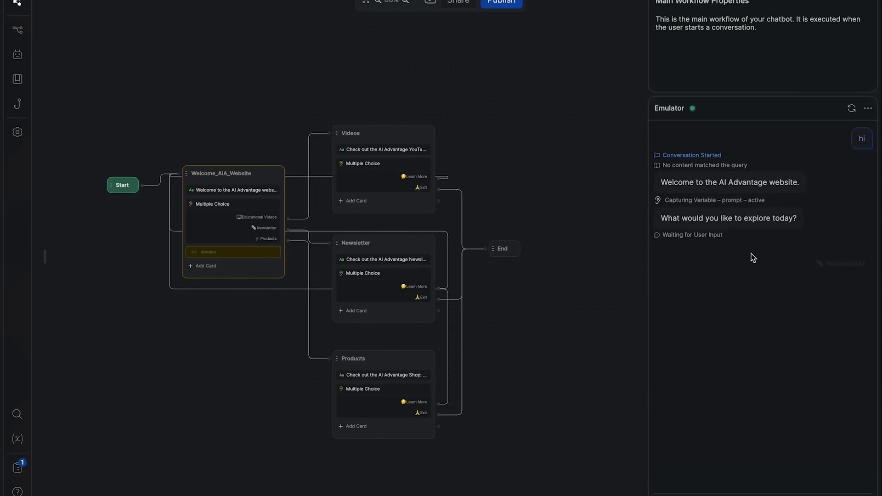
pyautogui.click(674, 363)
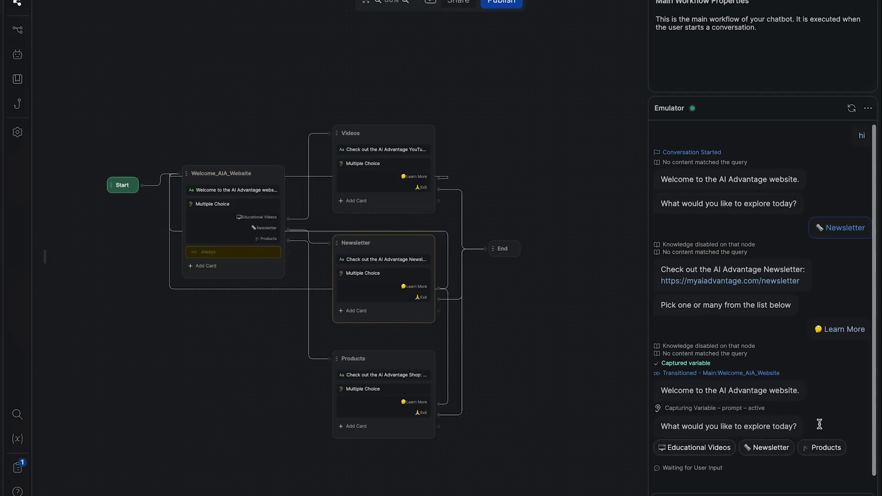
pyautogui.click(817, 450)
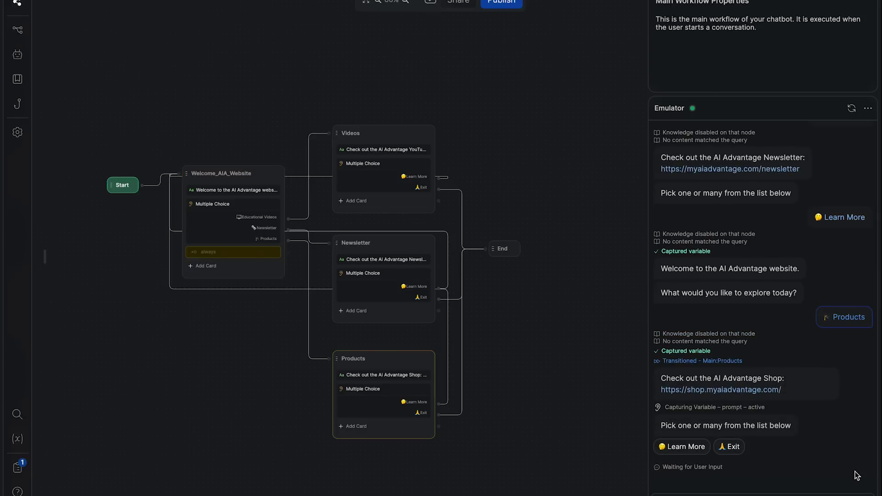
pyautogui.click(725, 448)
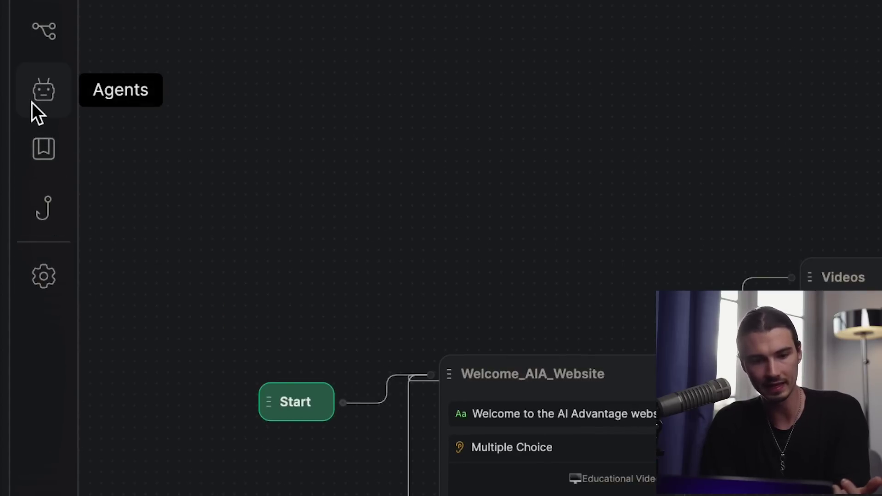
# - Look through the bot's Main, Error and Timeout workflows, including the Error workflow's handler message
pyautogui.click(46, 35)
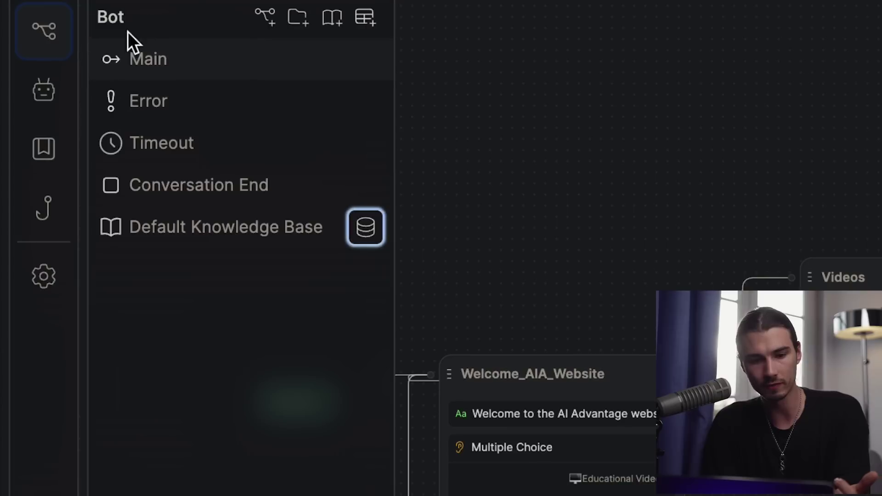
pyautogui.click(204, 67)
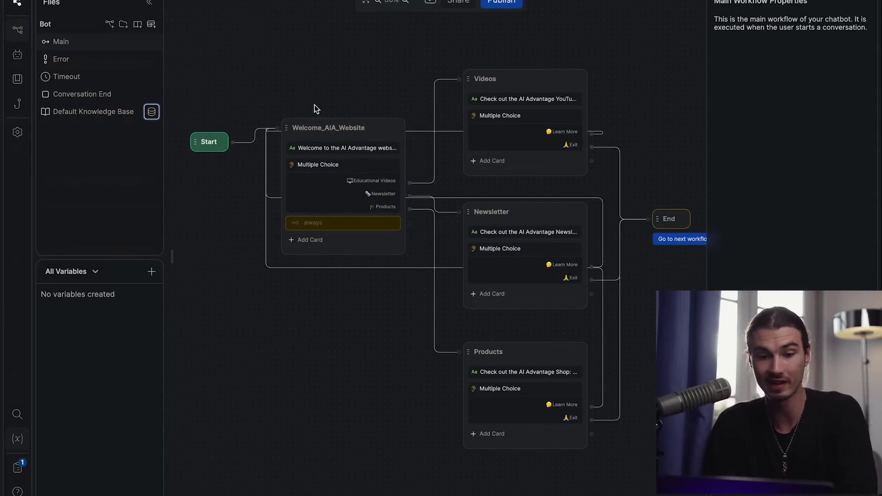
pyautogui.click(138, 59)
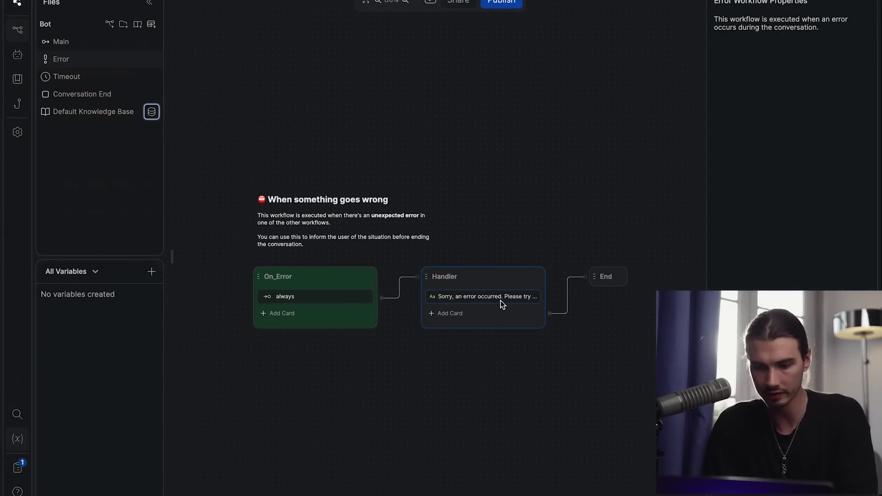
pyautogui.click(502, 303)
pyautogui.click(137, 77)
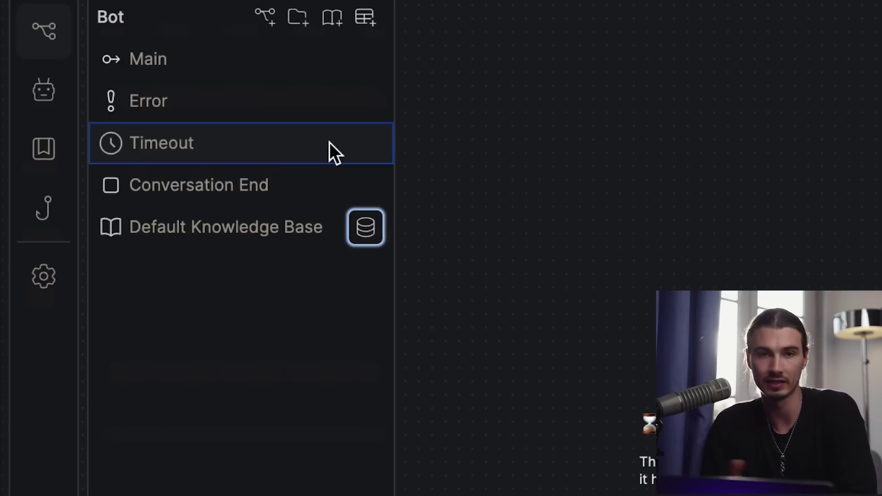
# - Add a text card with the message "Goodbye" to the Handler node of the Conversation End workflow
pyautogui.click(244, 185)
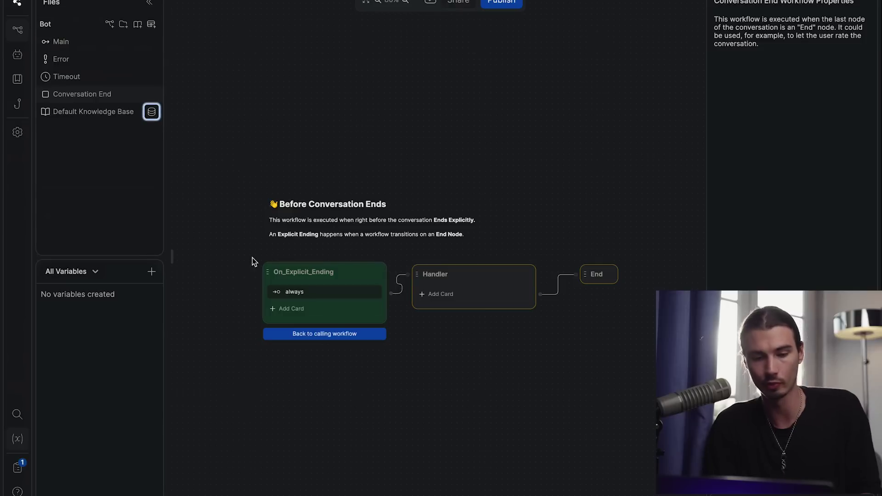
pyautogui.moveTo(175, 256)
pyautogui.moveTo(197, 54); pyautogui.dragTo(455, 296)
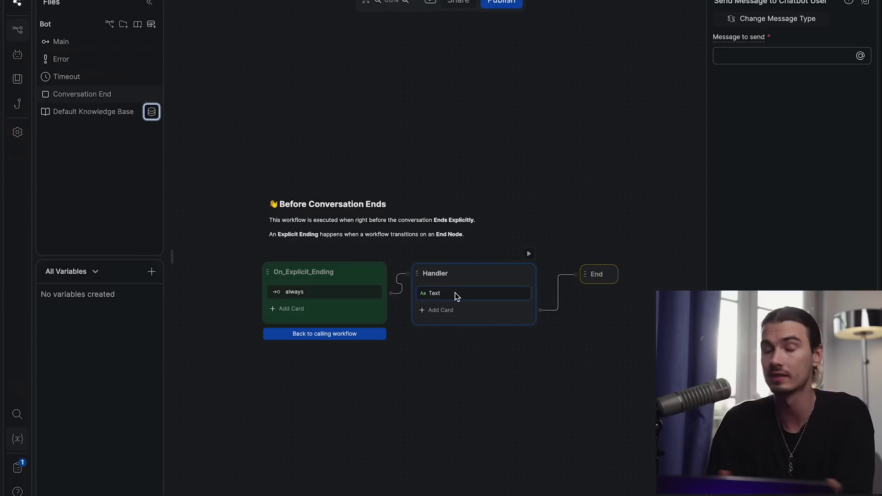
pyautogui.write('Goodbye')
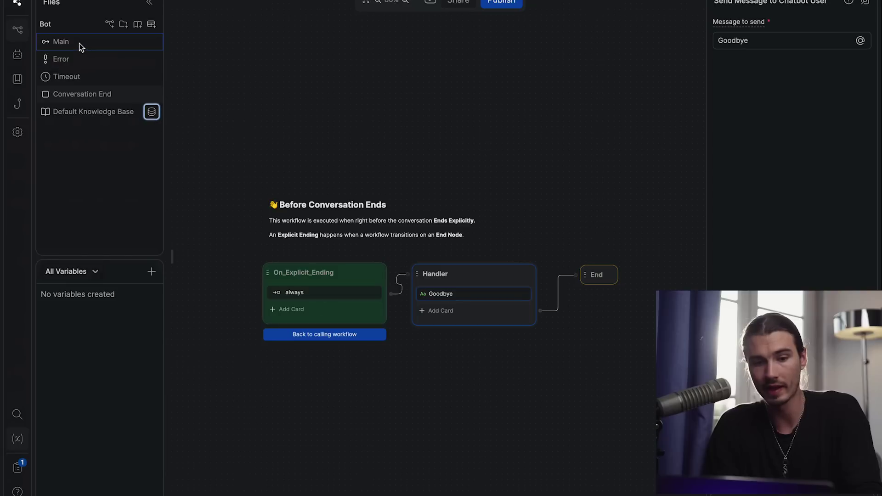
# - Return to the Main workflow and test the ending in the emulator with "hi", choosing Educational Videos and Exit
pyautogui.click(79, 45)
pyautogui.hscroll(2, 654, 114)
pyautogui.scroll(1, 653, 114)
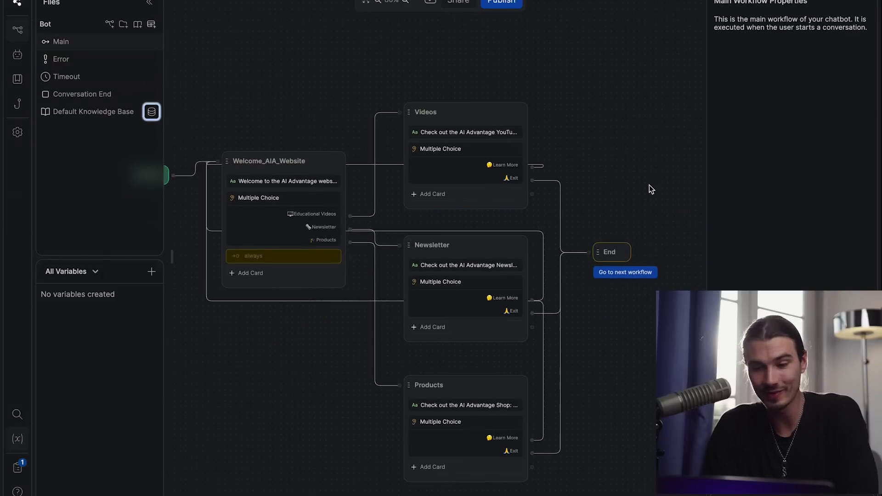
pyautogui.click(624, 249)
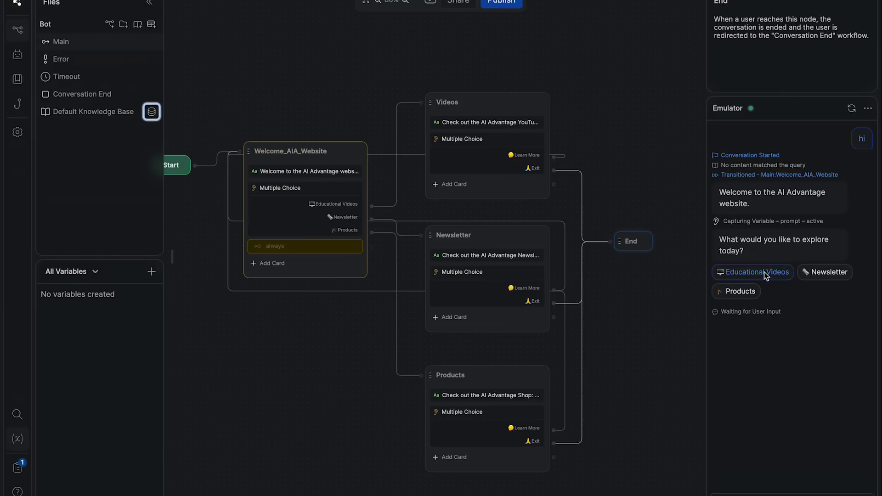
pyautogui.click(766, 274)
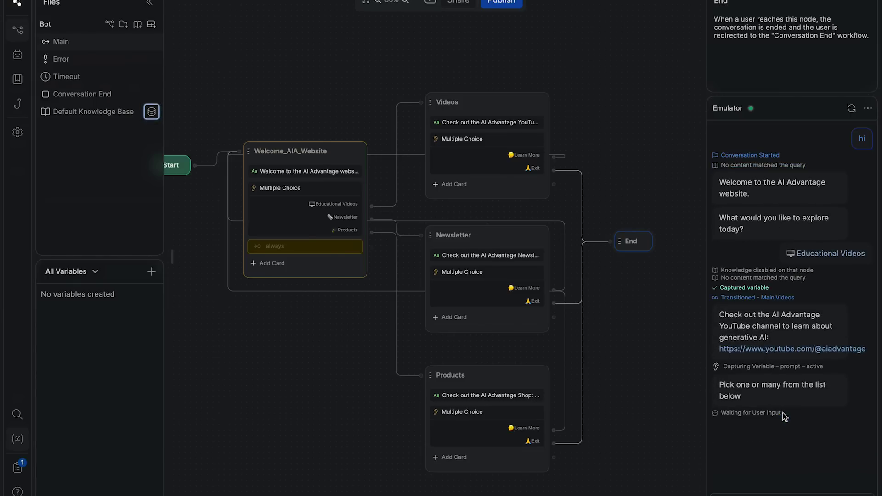
pyautogui.click(843, 419)
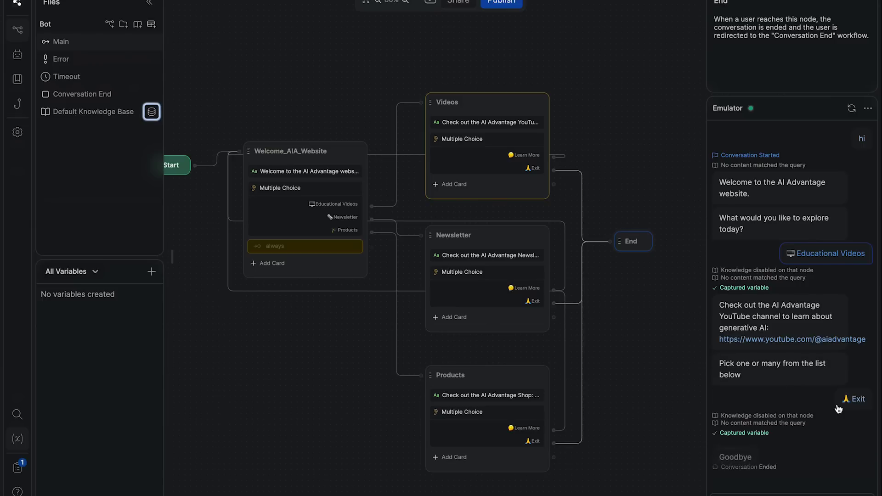
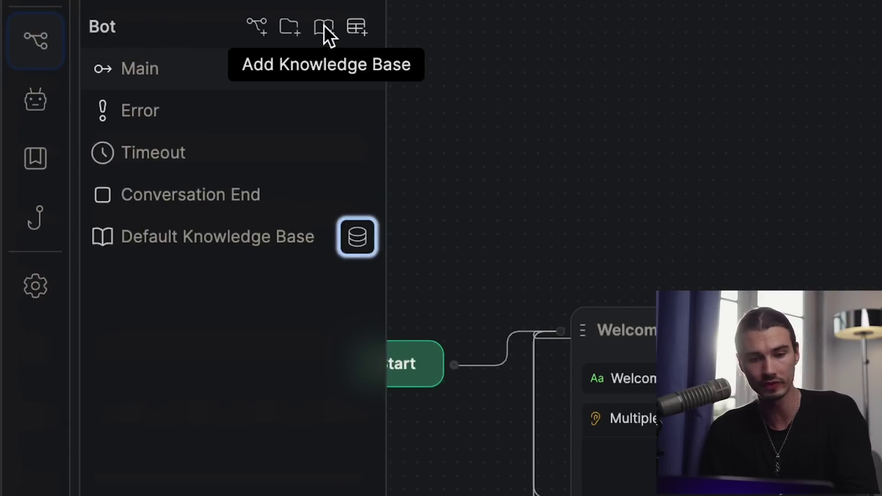
pyautogui.click(244, 238)
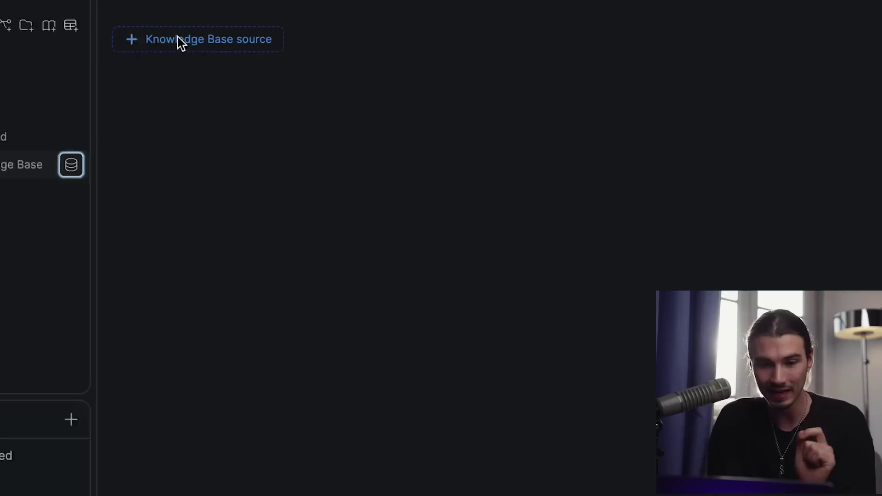
pyautogui.click(179, 39)
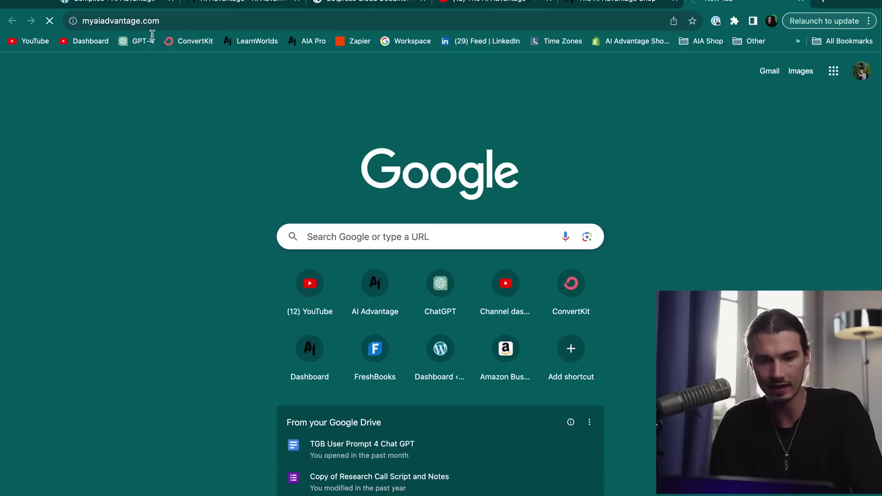
pyautogui.press('Return')
pyautogui.click(166, 21)
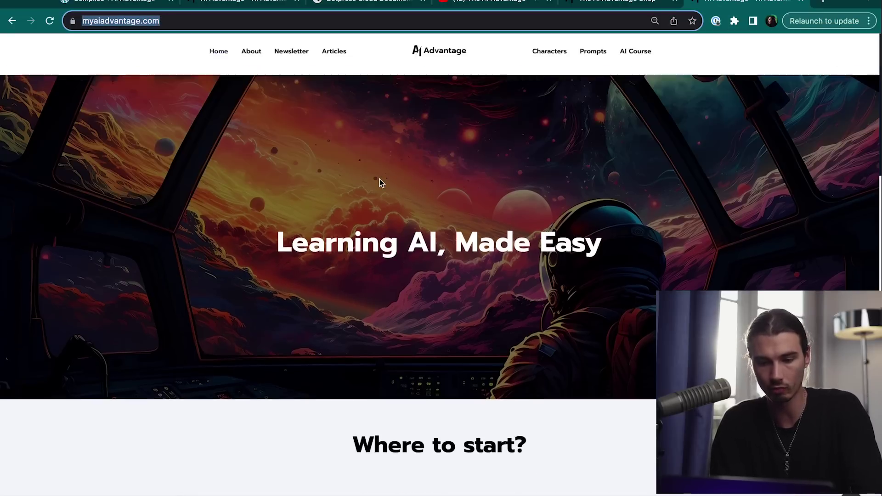
pyautogui.hotkey('ctrl', 'Right')
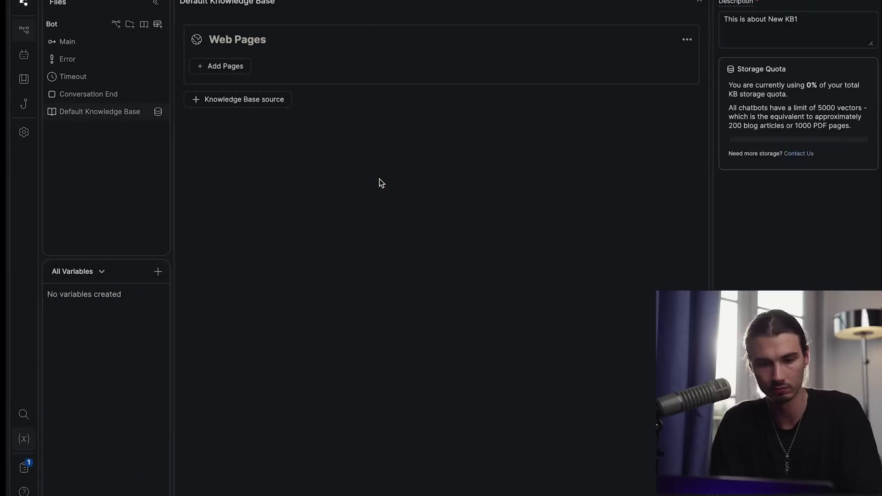
pyautogui.click(219, 67)
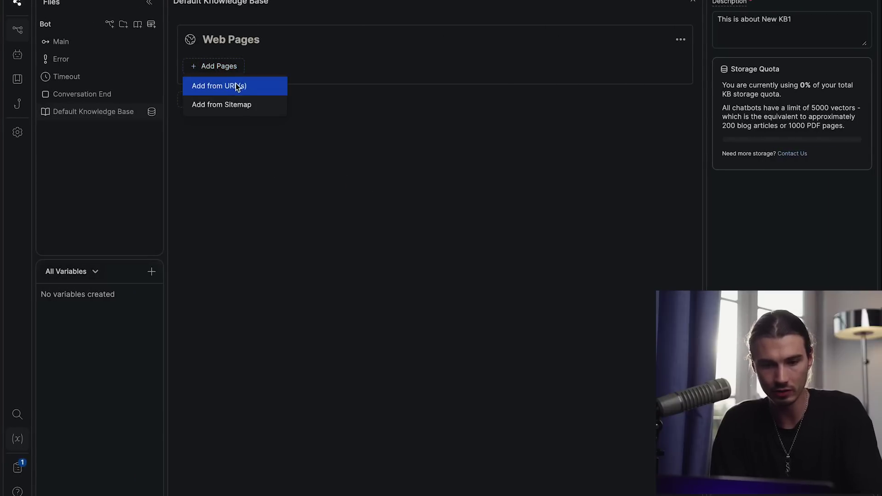
pyautogui.click(245, 86)
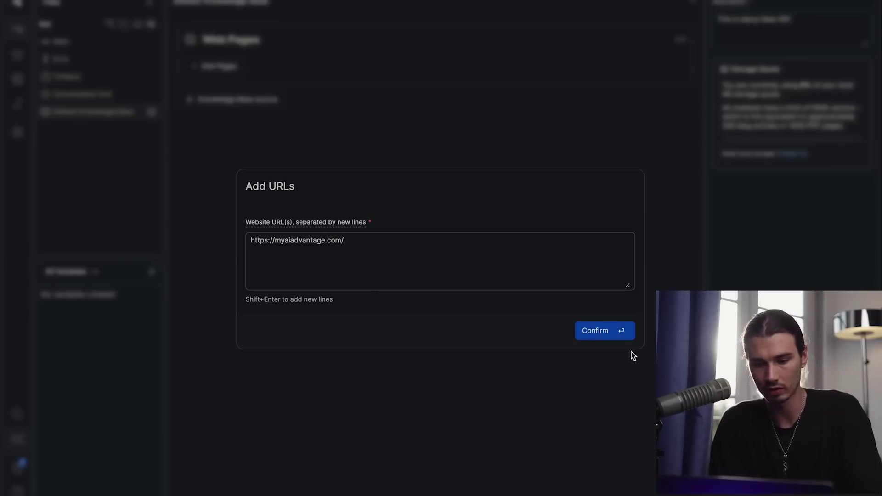
pyautogui.click(602, 333)
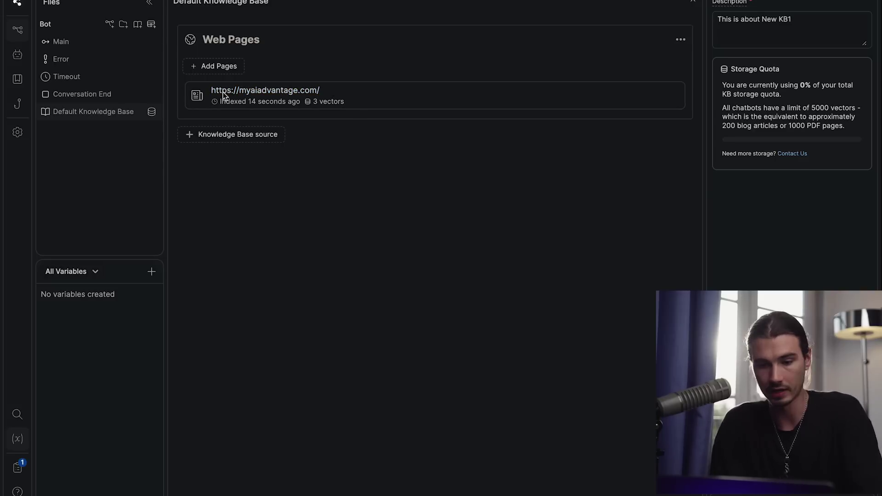
pyautogui.click(232, 68)
pyautogui.click(244, 91)
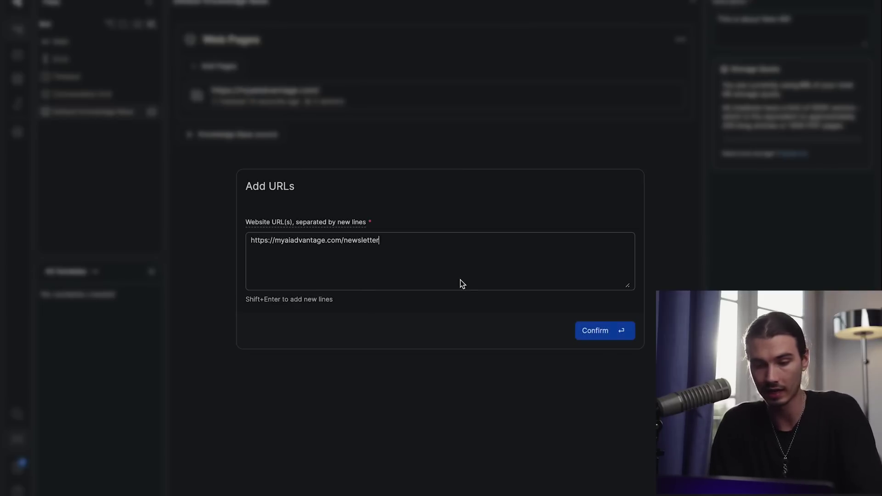
pyautogui.click(604, 330)
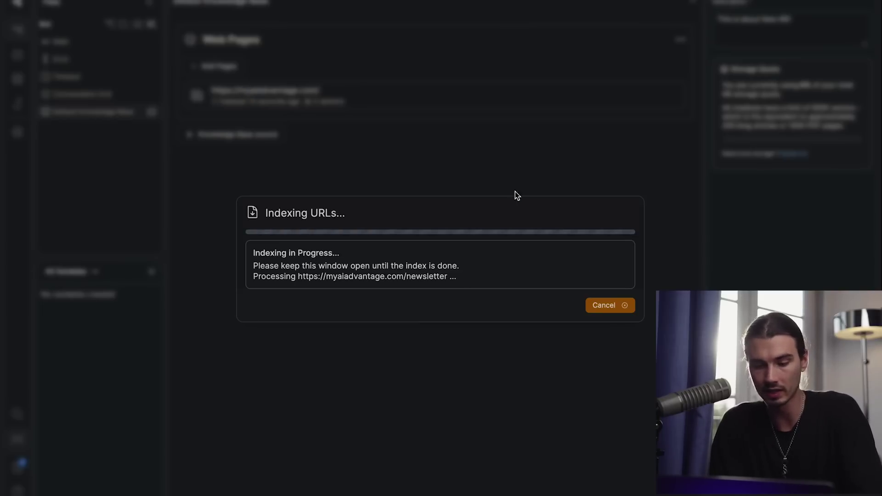
pyautogui.click(218, 85)
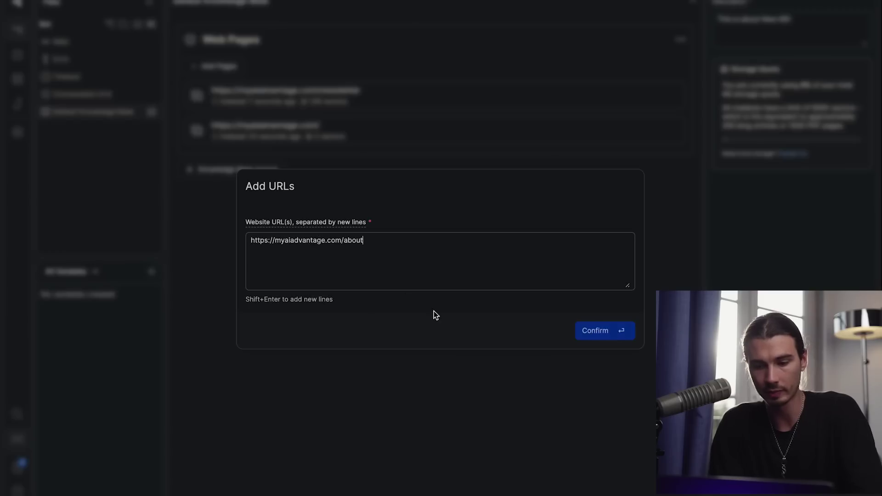
pyautogui.click(599, 329)
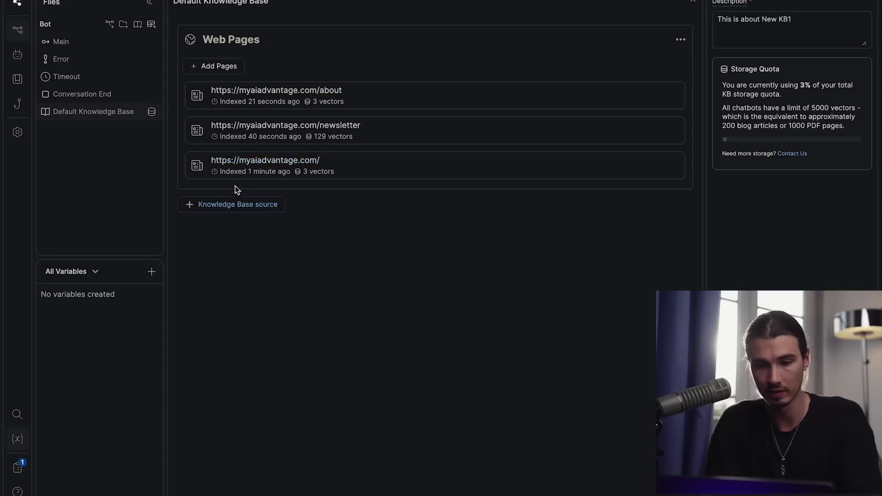
pyautogui.click(219, 66)
pyautogui.click(246, 85)
pyautogui.click(601, 328)
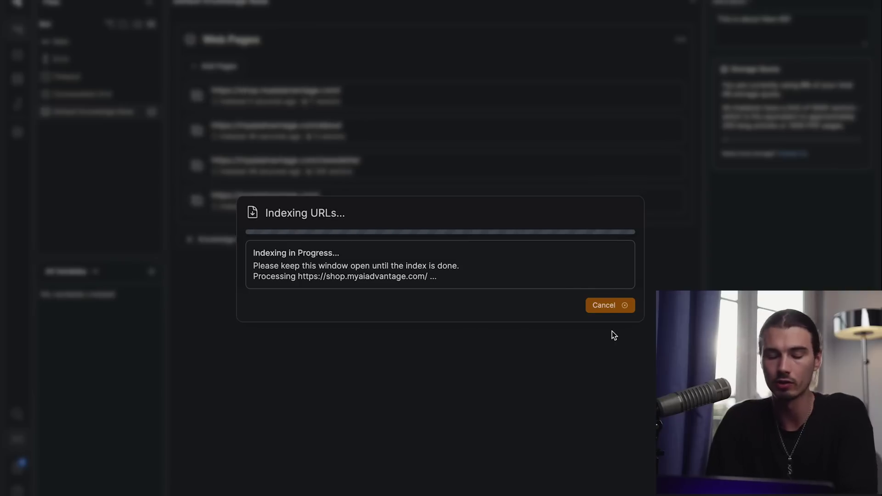
pyautogui.click(610, 308)
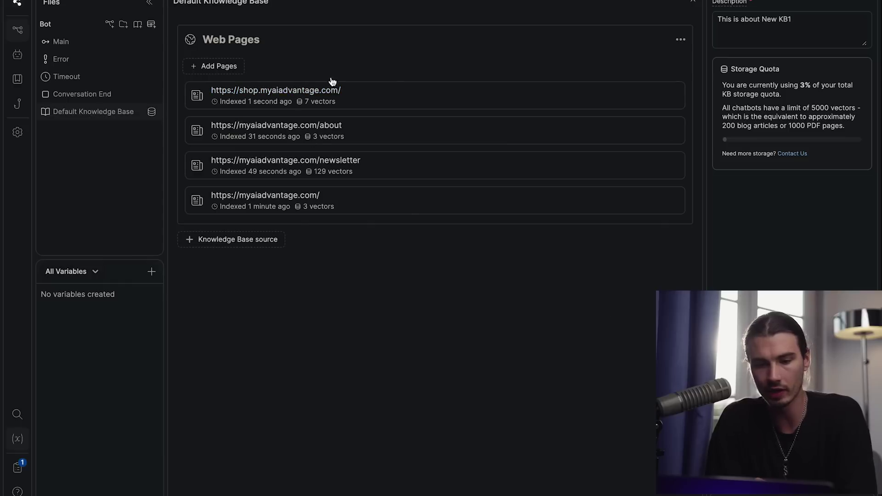
# - Add a Text Document source to the Default Knowledge Base and enter the placeholder text "hfdshfdf"
pyautogui.click(246, 241)
pyautogui.click(224, 315)
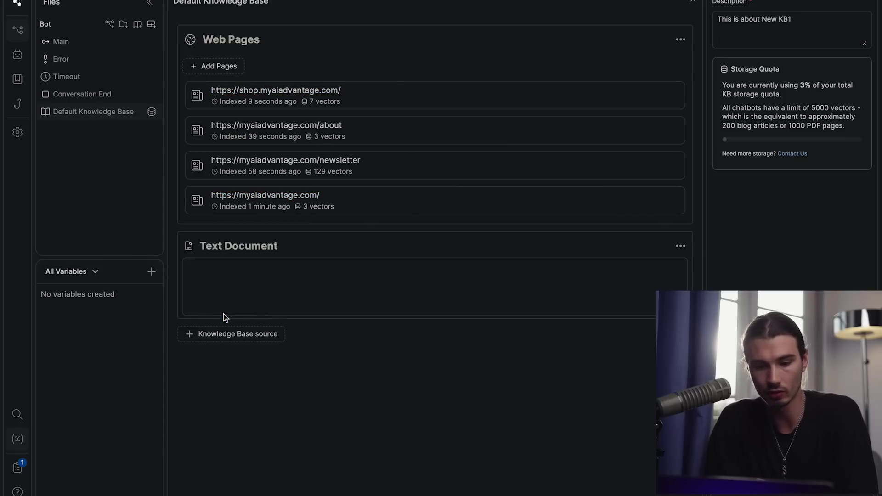
pyautogui.write('kfjdlakf')
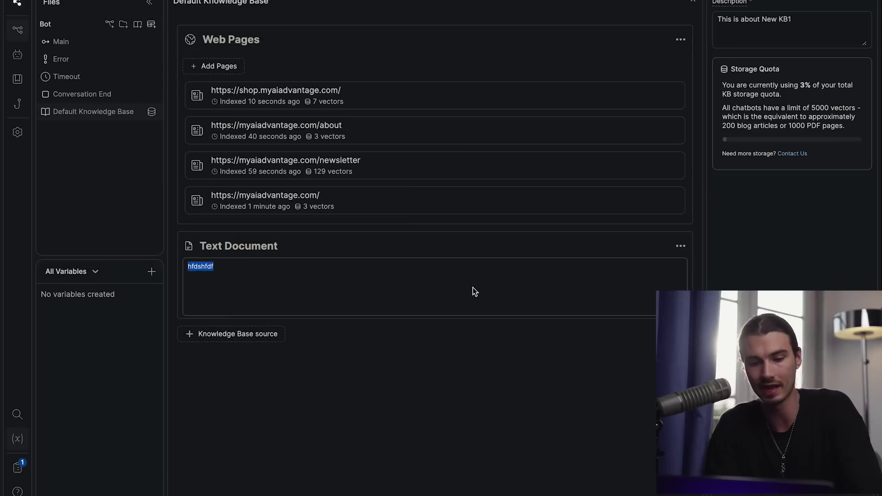
# - Add a Documents source to the Default Knowledge Base and open its document upload window
pyautogui.click(227, 334)
pyautogui.click(230, 354)
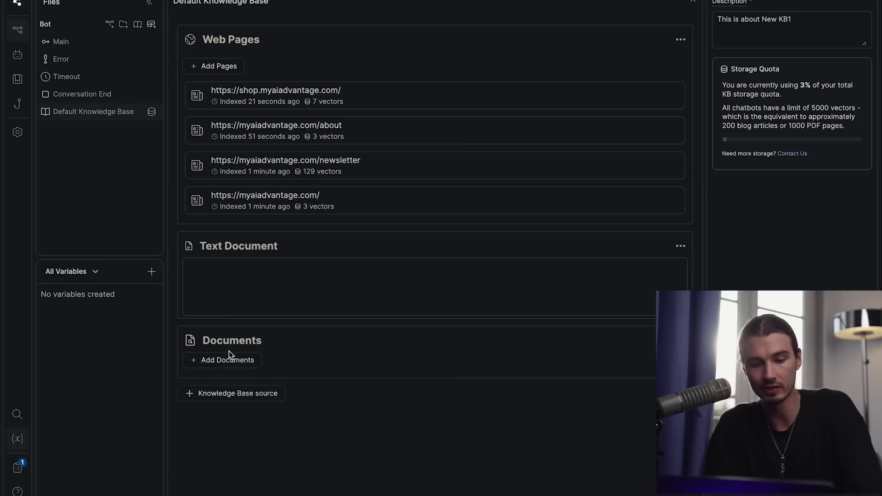
pyautogui.click(236, 359)
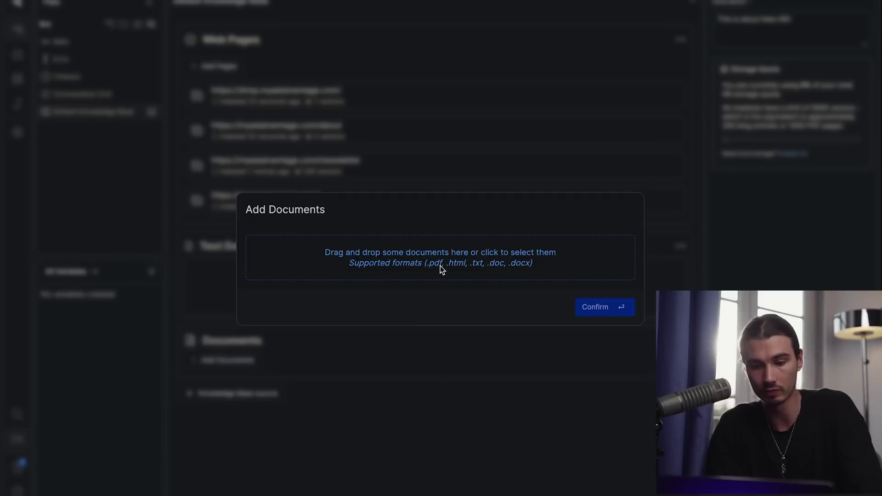
pyautogui.click(541, 251)
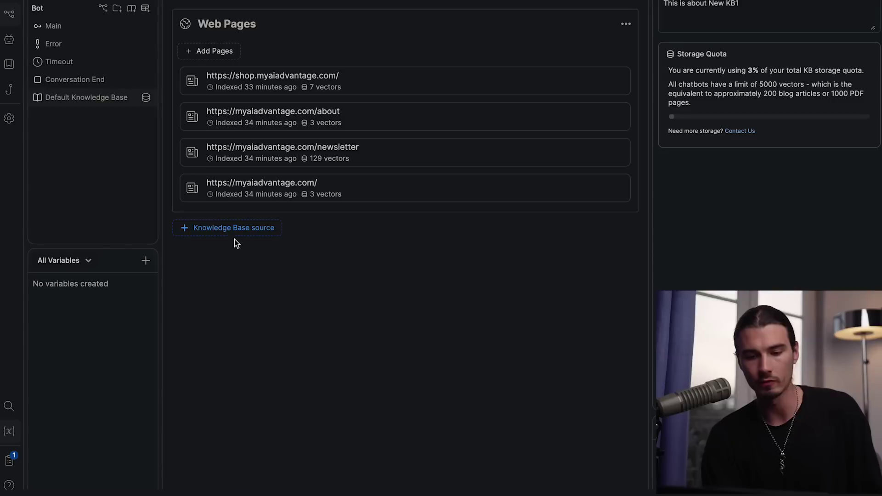
# - Add a Web Search source on specific websites to the knowledge base, filtered to pages discovered in the last 24 hours
pyautogui.click(232, 228)
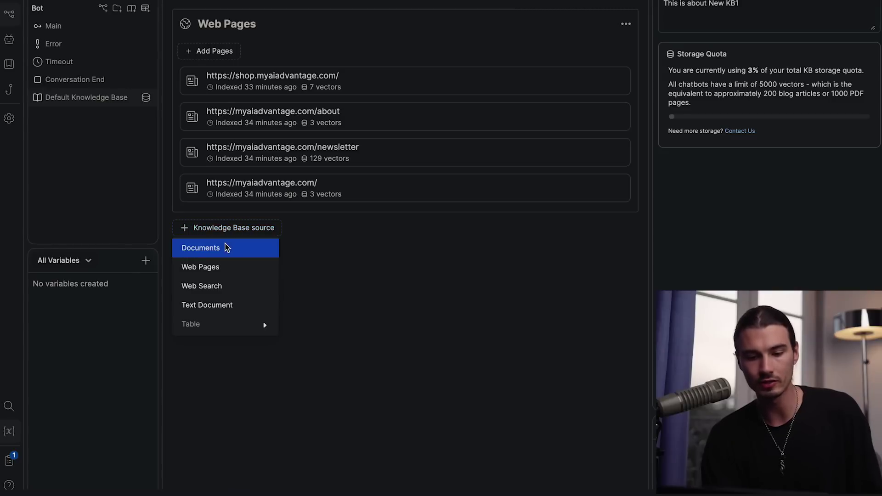
pyautogui.click(208, 286)
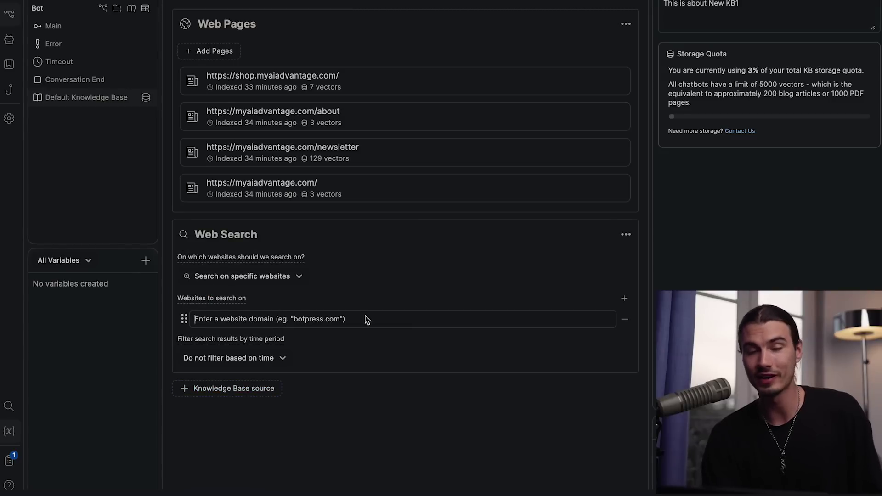
pyautogui.click(272, 357)
pyautogui.click(276, 400)
pyautogui.click(313, 362)
pyautogui.click(296, 400)
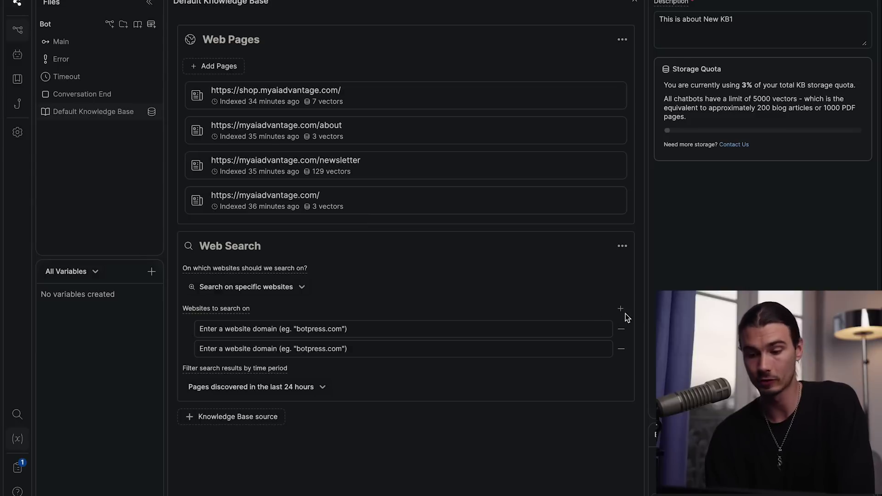
# - Add more empty website domain entries to the Web Search source and open its choice of websites to search
pyautogui.click(620, 311)
pyautogui.click(620, 311)
pyautogui.click(620, 311)
pyautogui.click(264, 289)
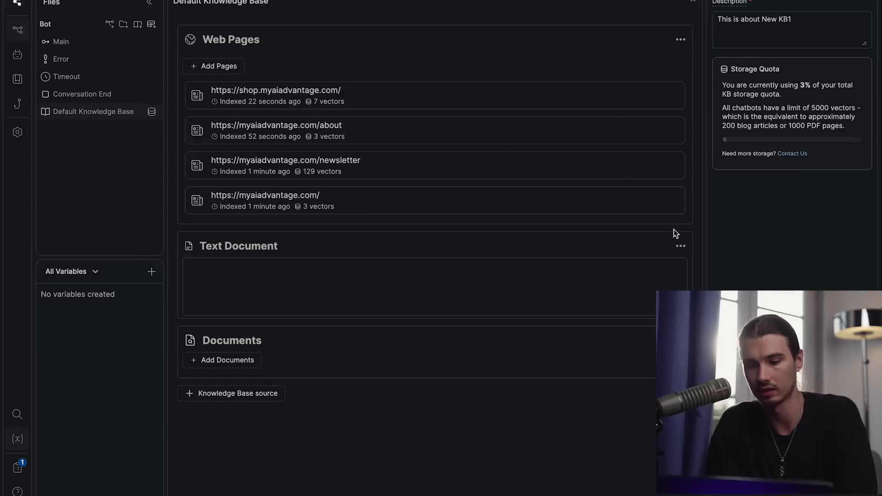
# - Delete the Text Document and Documents sources from the Default Knowledge Base, keeping only Web Pages
pyautogui.click(679, 246)
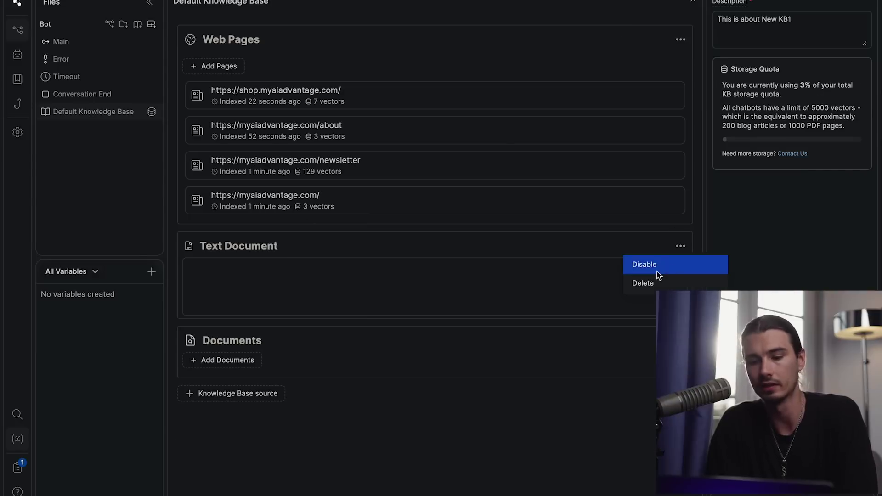
pyautogui.click(654, 285)
pyautogui.click(518, 300)
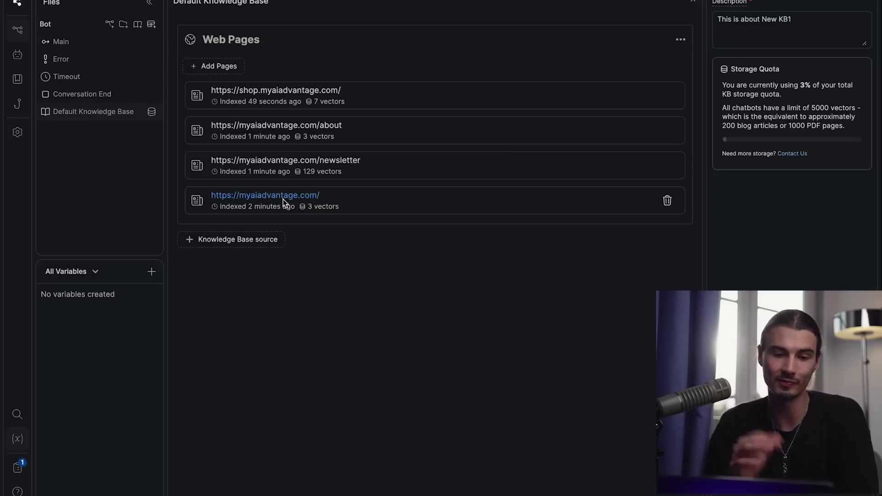
# - Return to the Main workflow and enable knowledge answering for the Welcome_AIA_Website node
pyautogui.click(72, 43)
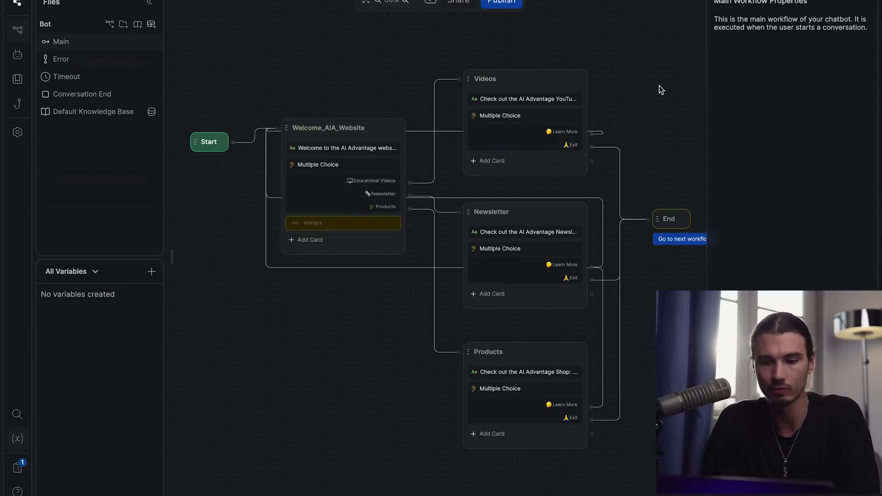
pyautogui.click(373, 130)
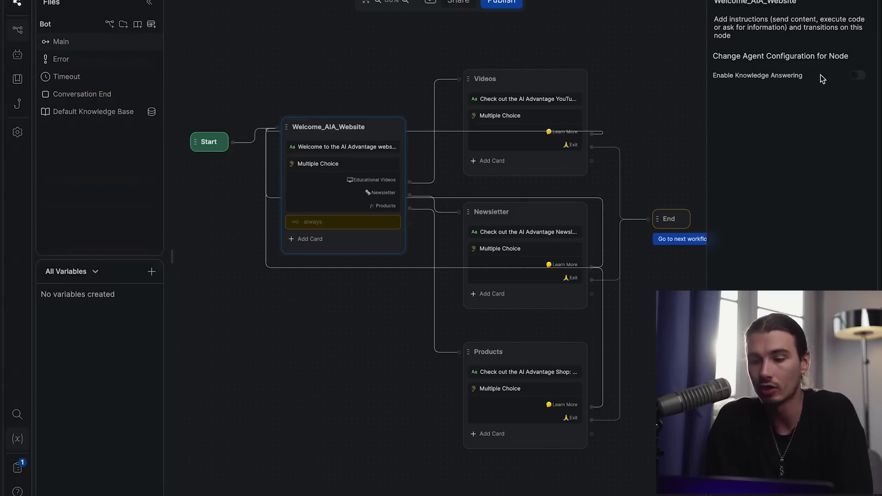
pyautogui.click(857, 75)
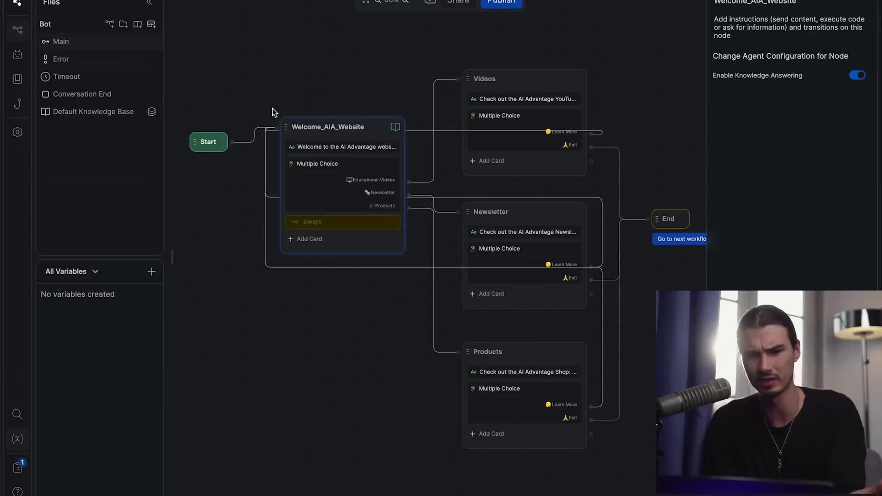
# - Enable knowledge answering for the Videos, Newsletter and Products nodes
pyautogui.moveTo(146, 114)
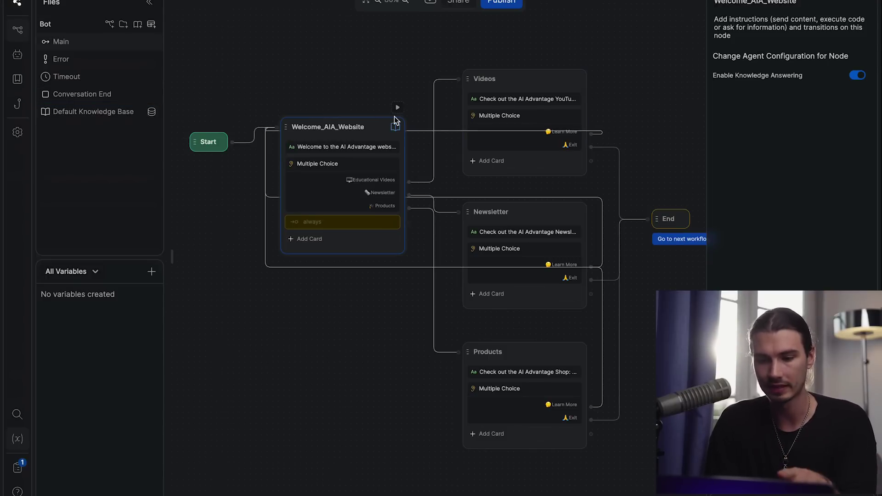
pyautogui.click(506, 87)
pyautogui.click(857, 75)
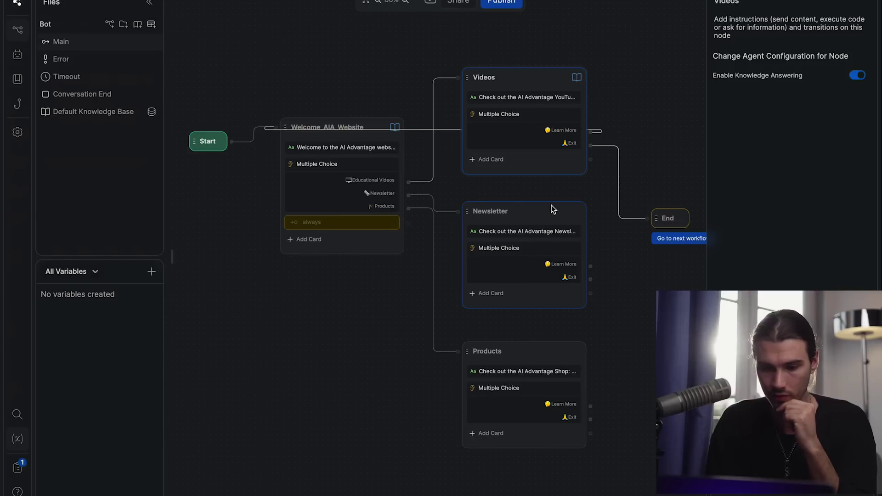
pyautogui.click(550, 212)
pyautogui.click(857, 76)
pyautogui.click(522, 358)
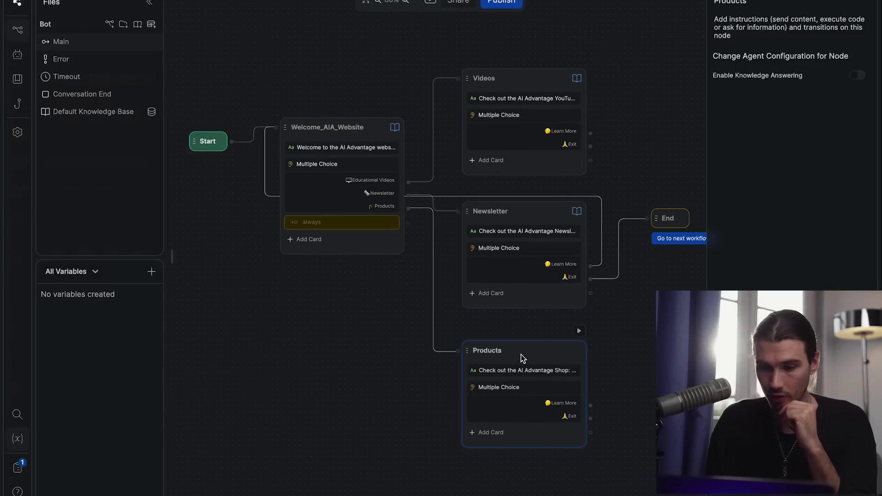
pyautogui.click(856, 77)
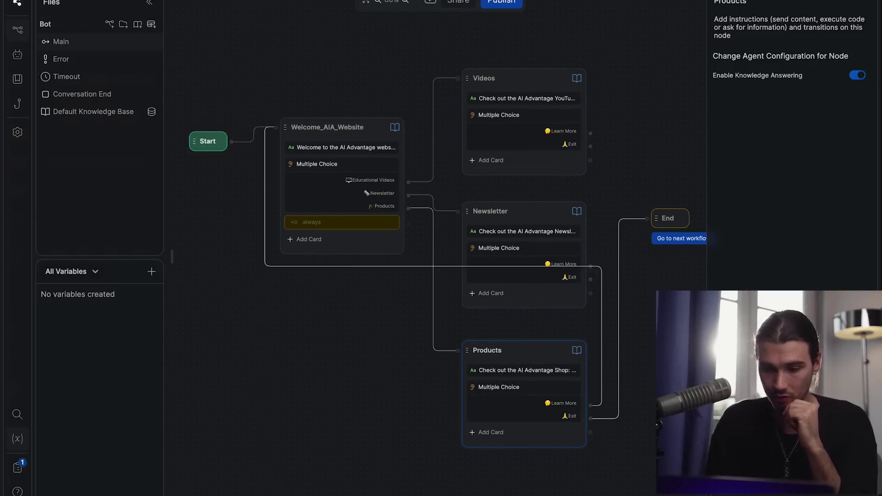
# - Test knowledge answering in a new emulator conversation with "Hi" and questions about what the newsletter is and why to subscribe
pyautogui.click(673, 276)
pyautogui.hotkey('ctrl', 'e')
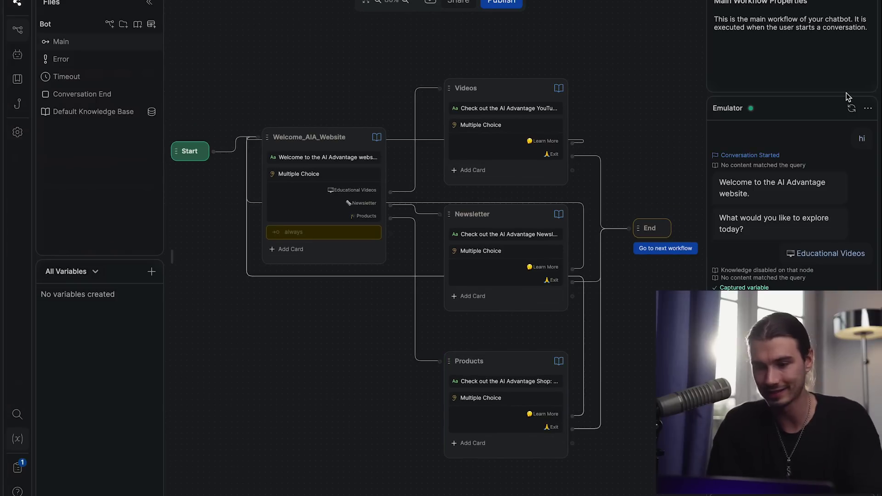
pyautogui.click(852, 110)
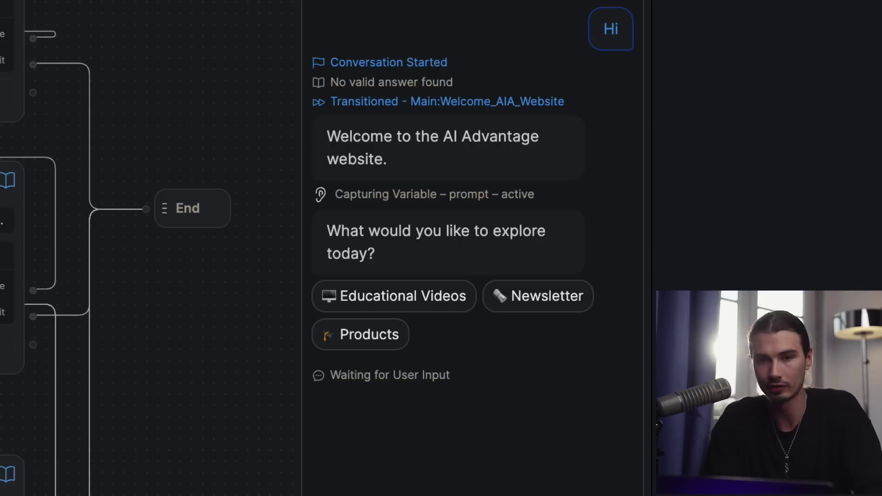
pyautogui.press('Return')
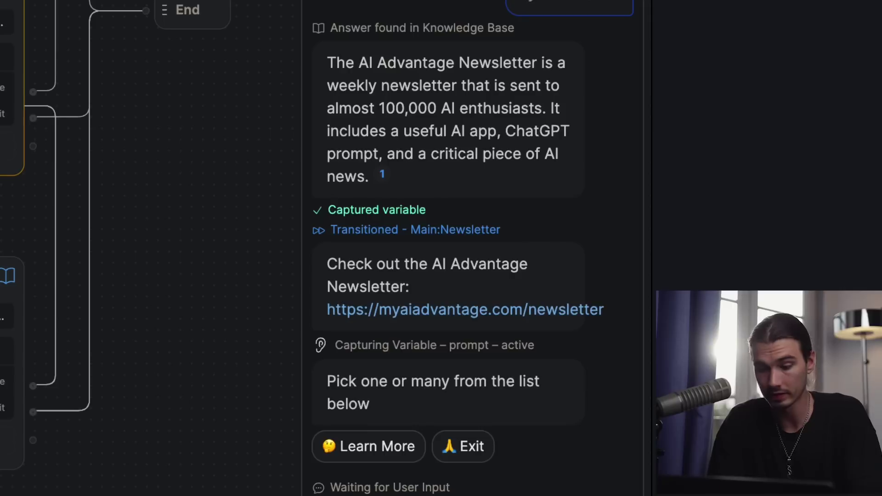
pyautogui.press('Return')
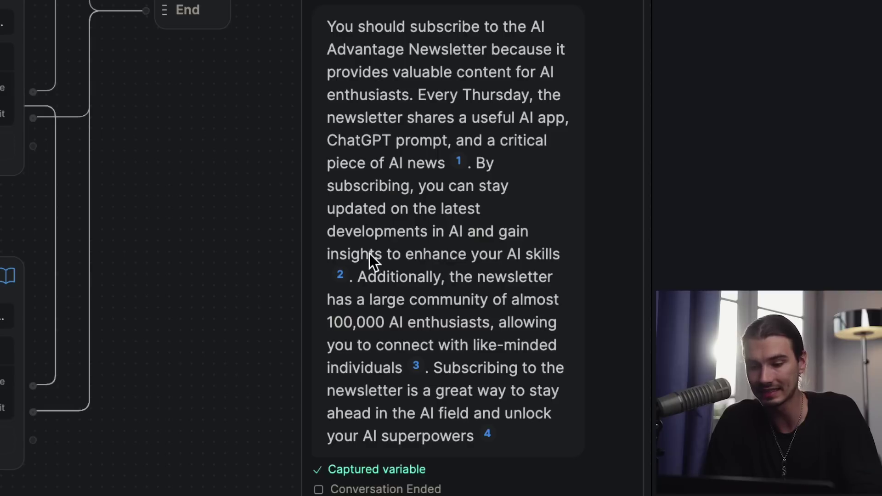
# - Examine the first source citation of the newsletter answer and its details in the event debugger
pyautogui.moveTo(459, 163)
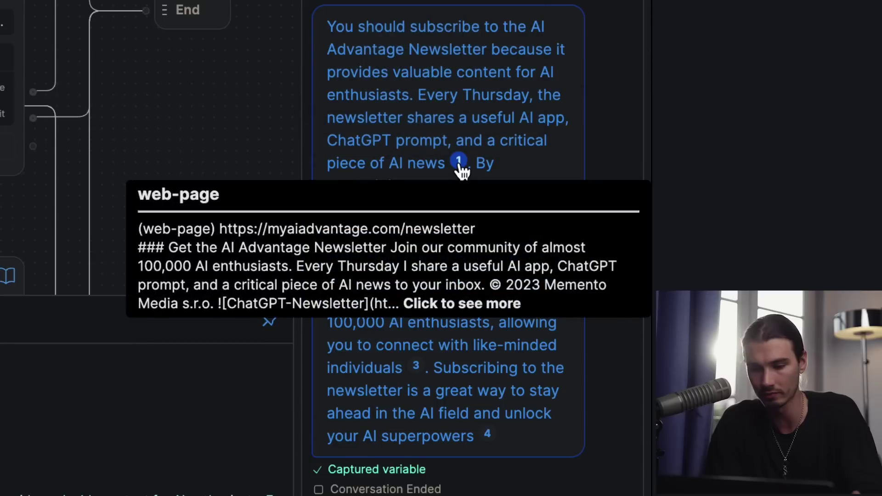
pyautogui.click(459, 164)
pyautogui.scroll(-10, 533, 411)
pyautogui.moveTo(533, 477); pyautogui.dragTo(340, 46)
pyautogui.scroll(5, 368, 166)
pyautogui.click(437, 171)
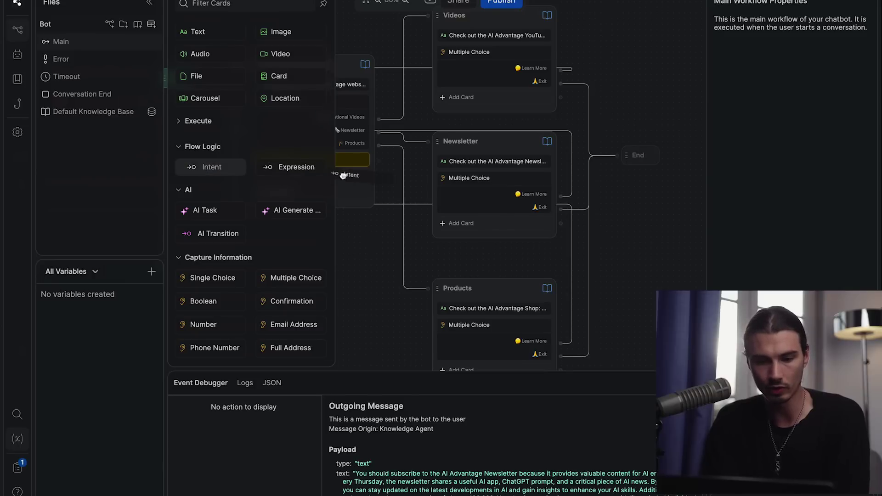
# - Add an Intent card with the intent "Join the Newsletter" to the Welcome_AIA_Website node and connect it to the Newsletter node
pyautogui.moveTo(335, 176); pyautogui.dragTo(359, 177)
pyautogui.moveTo(300, 158); pyautogui.dragTo(300, 160)
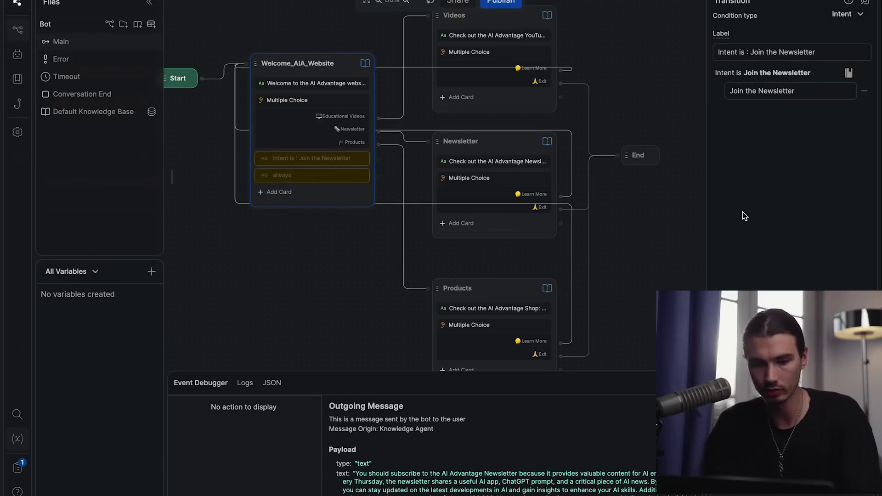
pyautogui.moveTo(378, 159); pyautogui.dragTo(473, 151)
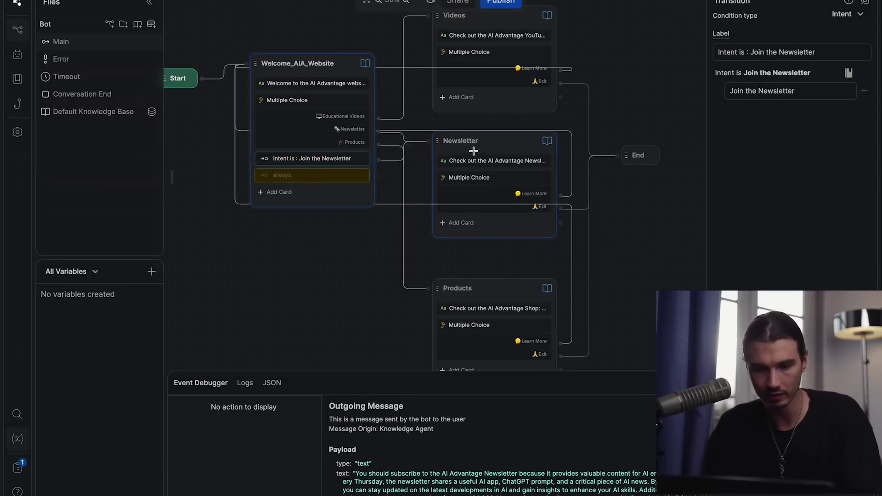
# - Delete the unconnected always card from the Welcome_AIA_Website node and test the intent in the emulator, starting with "hi"
pyautogui.rightClick(342, 175)
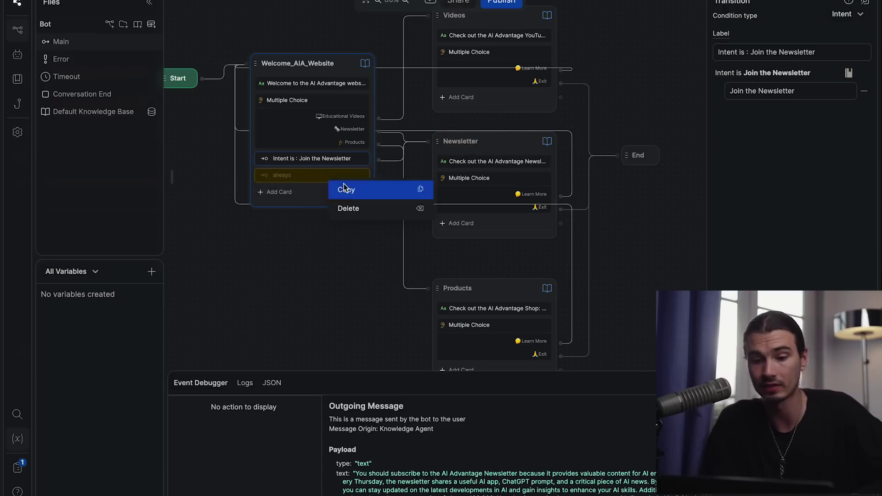
pyautogui.click(348, 208)
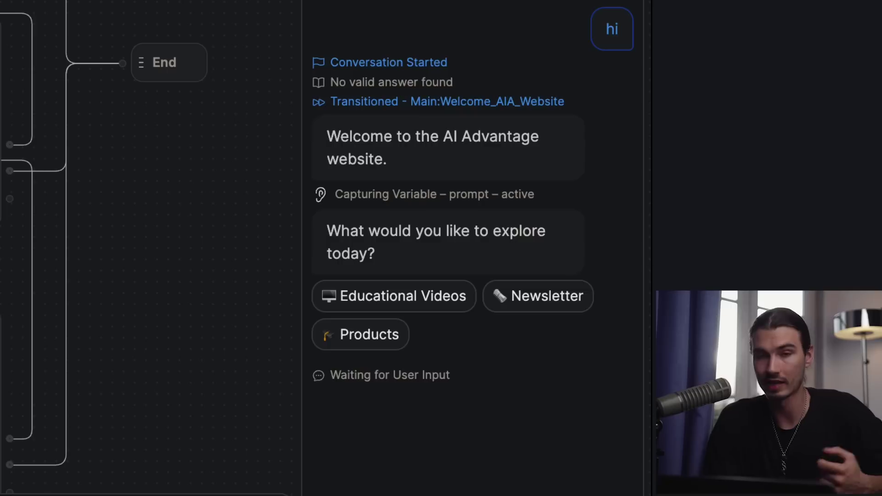
pyautogui.press('Return')
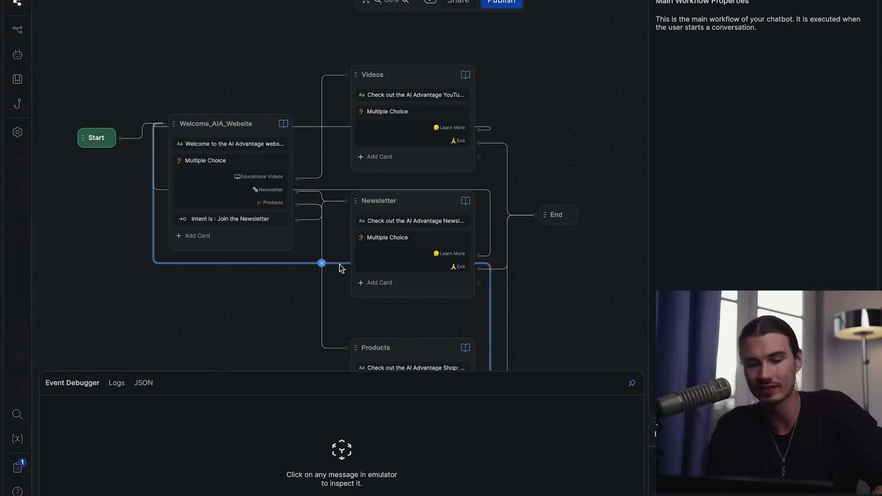
# - Remove the remaining always transition below the Join the Newsletter intent in the Welcome_AIA_Website node
pyautogui.moveTo(42, 174)
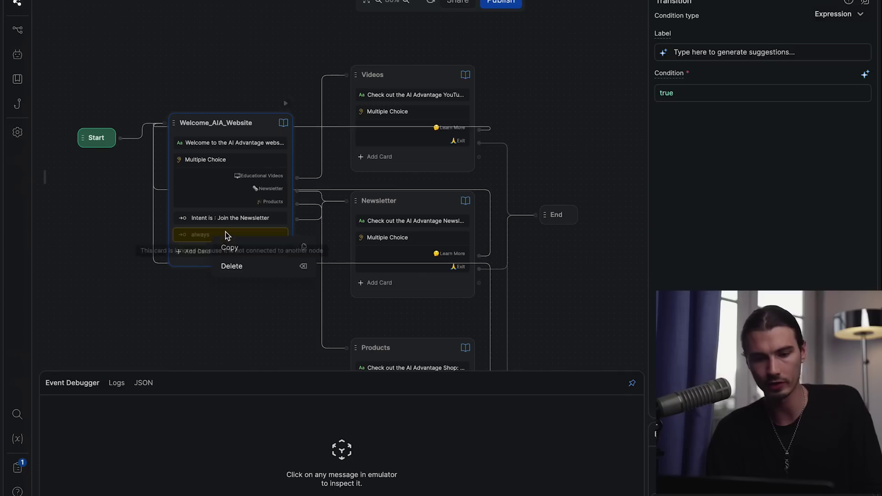
pyautogui.click(250, 269)
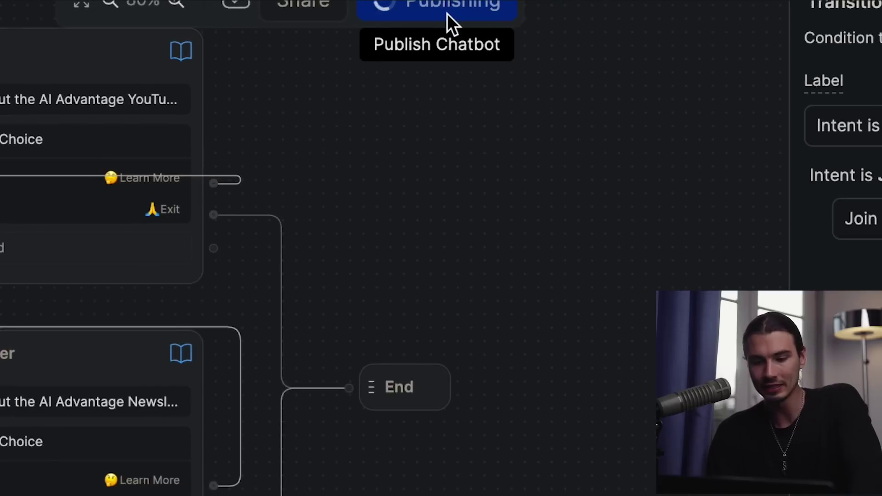
# - Publish the chatbot and open its shared webchat page
pyautogui.click(461, 7)
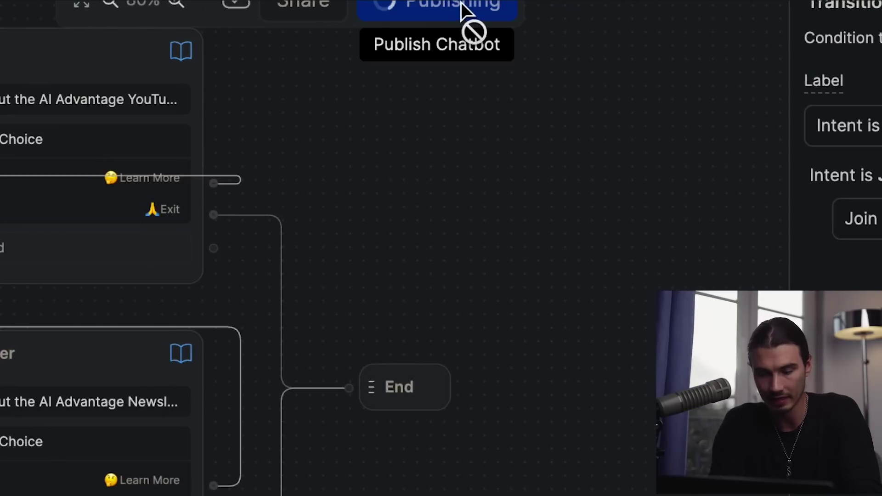
pyautogui.click(316, 7)
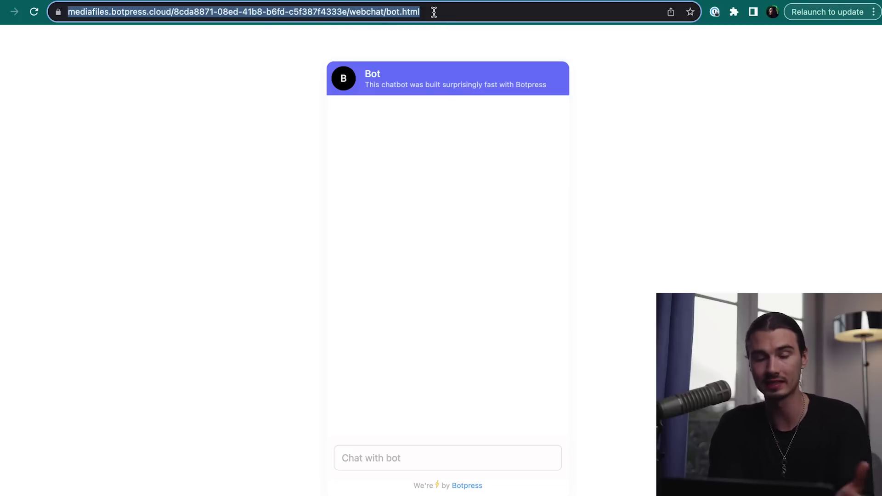
# - Start a conversation with the published bot on its shared webchat page by sending "hi"
pyautogui.click(364, 450)
pyautogui.write('hi')
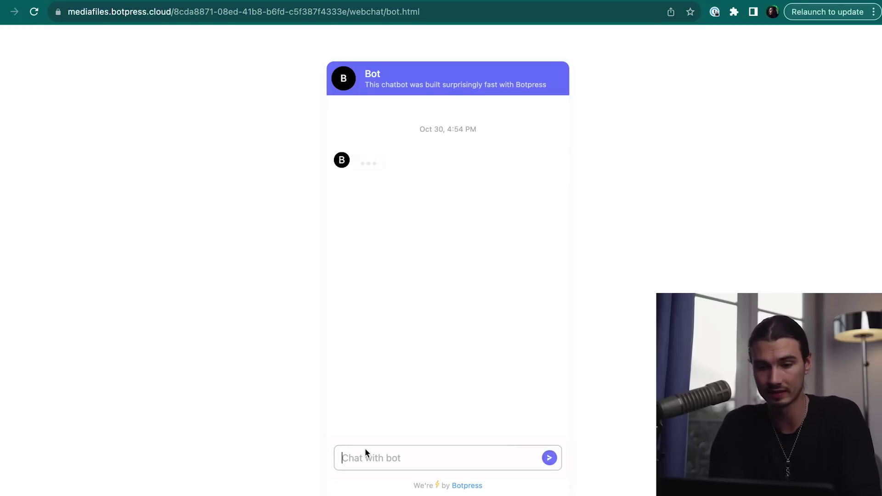
pyautogui.press('Return')
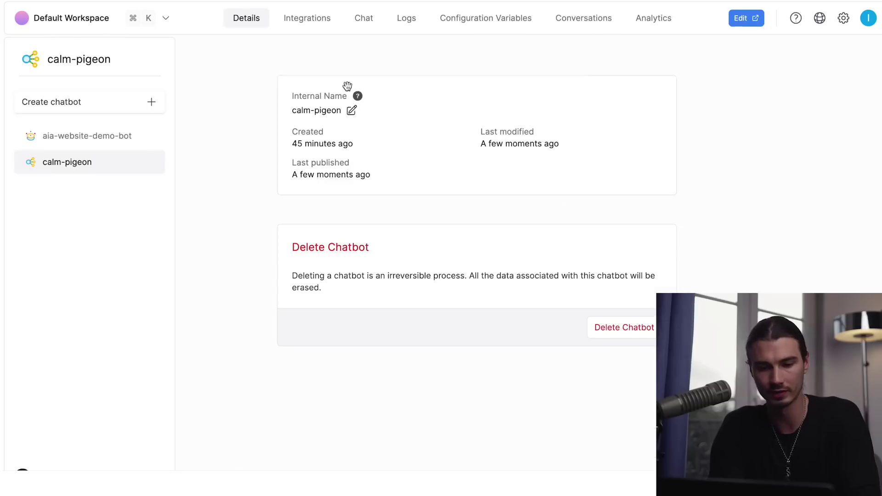
# - Rename the calm-pigeon chatbot's internal name to bot-tutorial-1 and save it
pyautogui.click(352, 109)
pyautogui.tripleClick(354, 112)
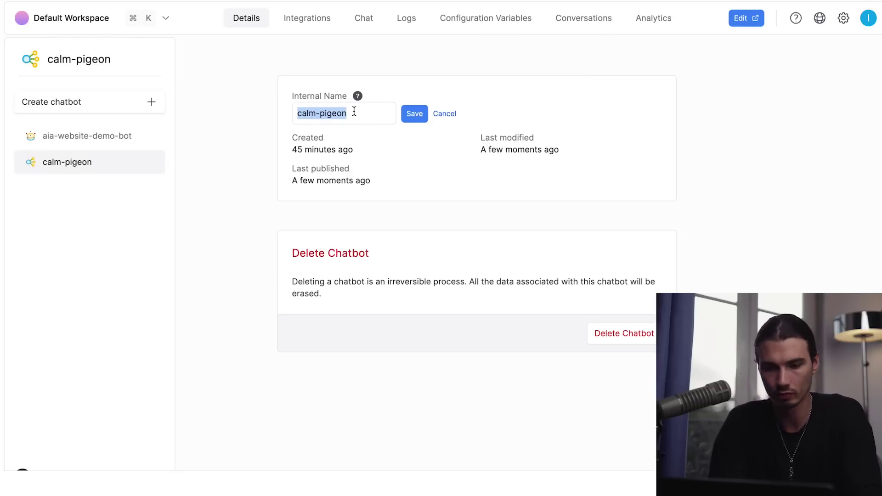
pyautogui.write('bot-tutorial-1')
pyautogui.press('Return')
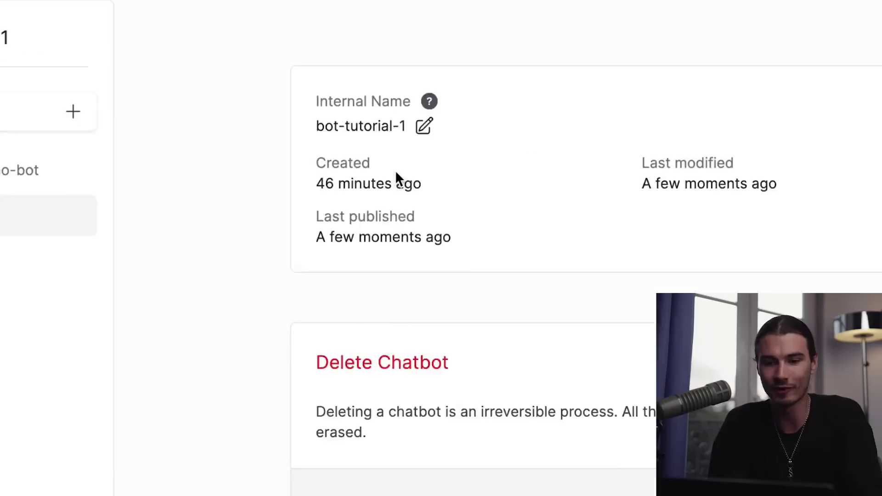
pyautogui.moveTo(292, 149); pyautogui.dragTo(299, 148)
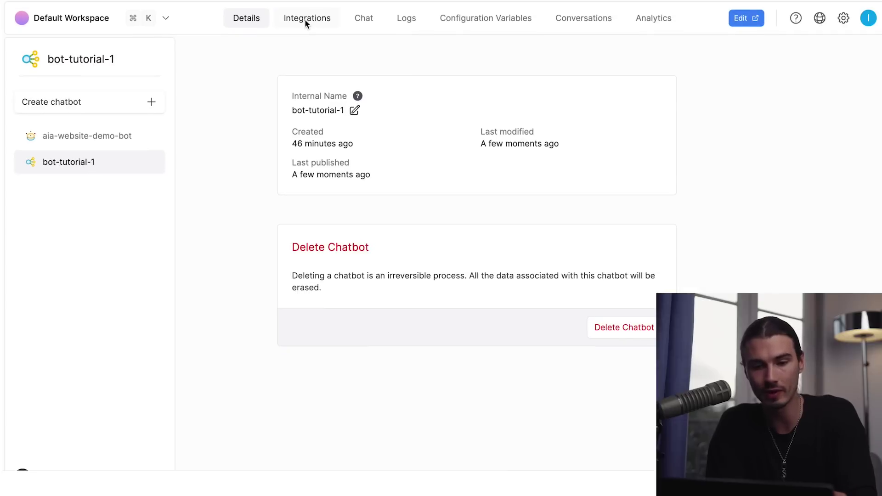
# - Turn off Show "Created with Botpress" in the Webchat integration settings and save the configuration
pyautogui.click(305, 19)
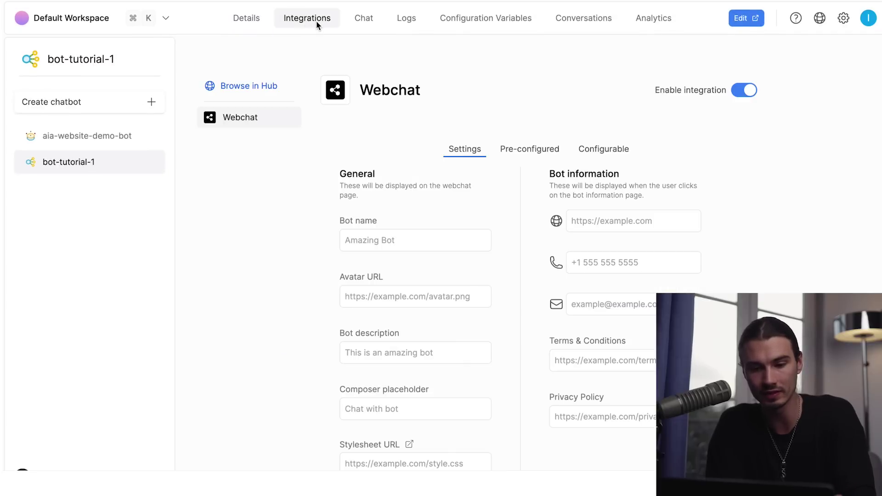
pyautogui.scroll(-6, 408, 155)
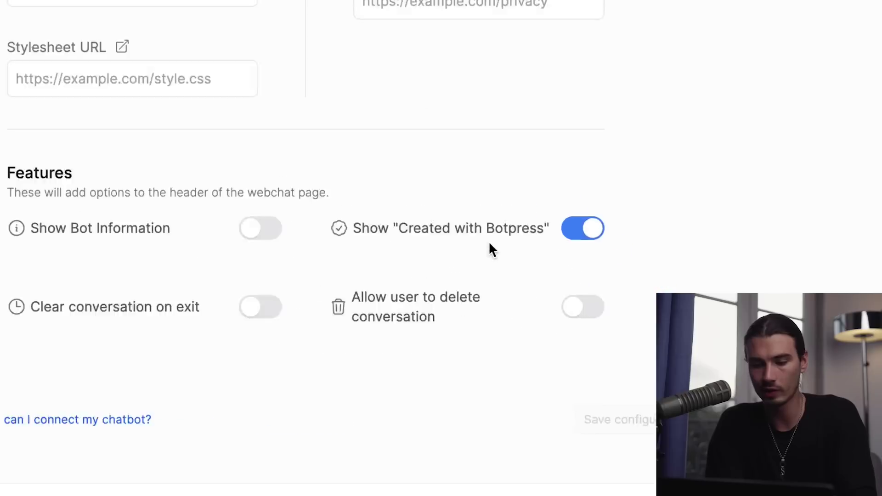
pyautogui.click(547, 239)
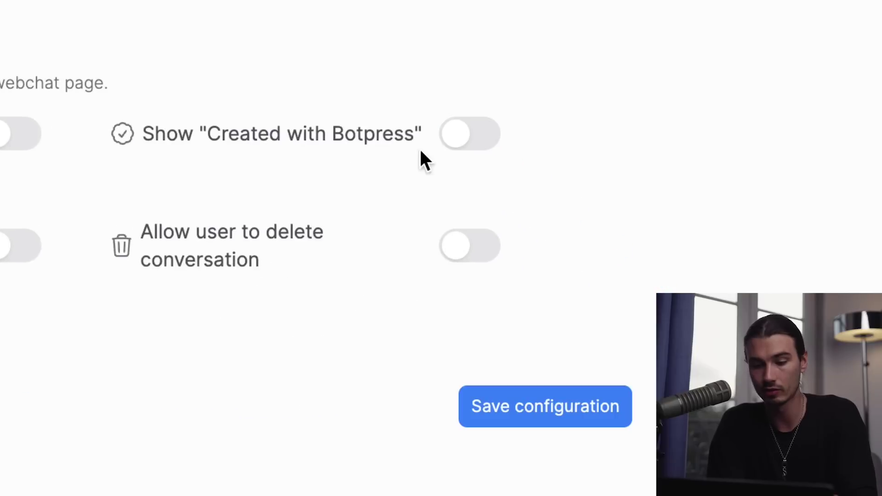
pyautogui.click(535, 414)
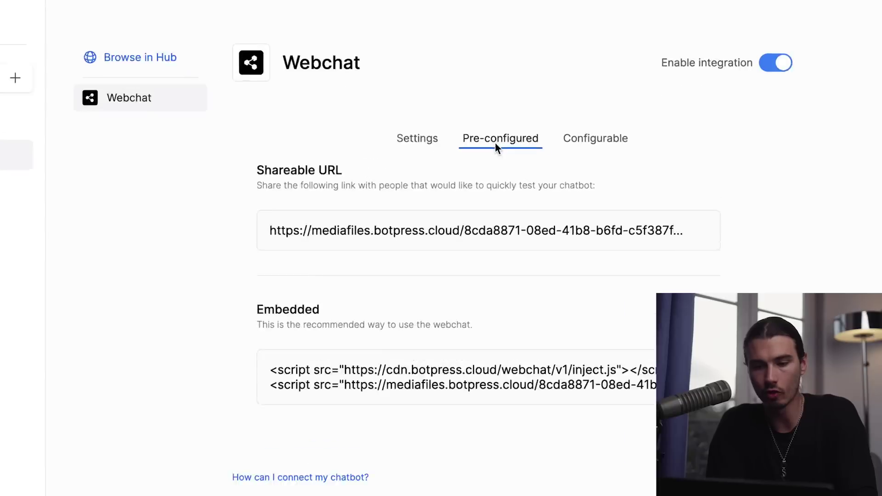
# - Open the Webchat's pre-configured shareable URL in an incognito window and copy the embedded webchat script
pyautogui.click(749, 253)
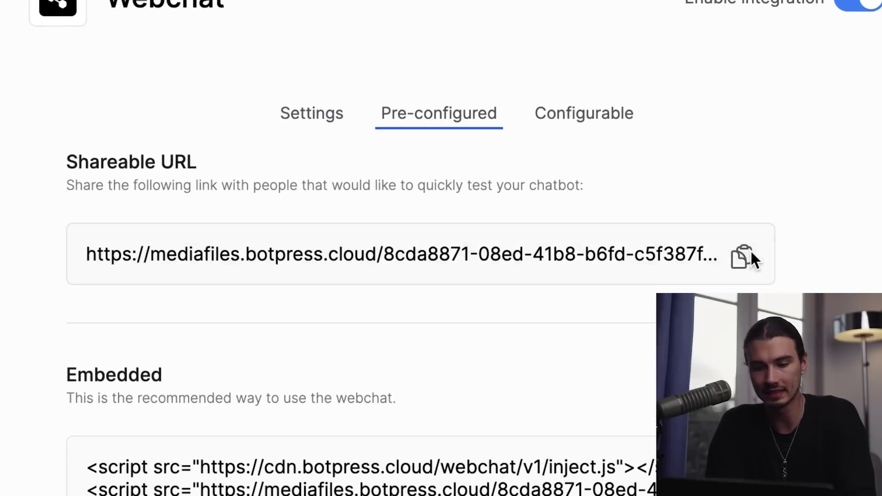
pyautogui.click(568, 255)
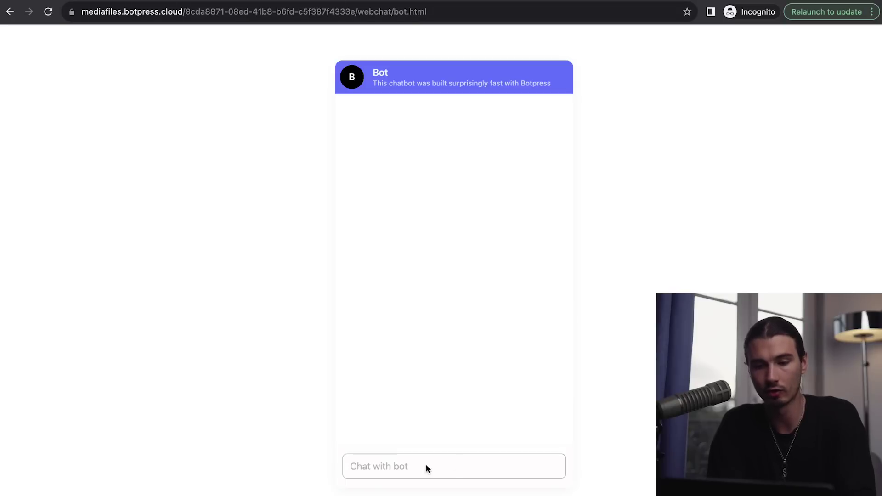
pyautogui.press('super+Tab')
pyautogui.click(671, 356)
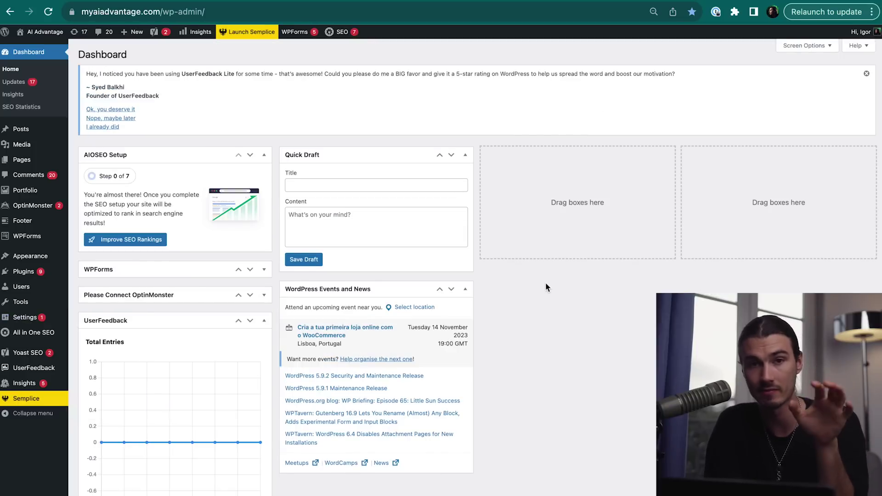
# - Switch to the website's WordPress admin and open the AI Advantage — Front Page for editing in Semplice
pyautogui.click(27, 398)
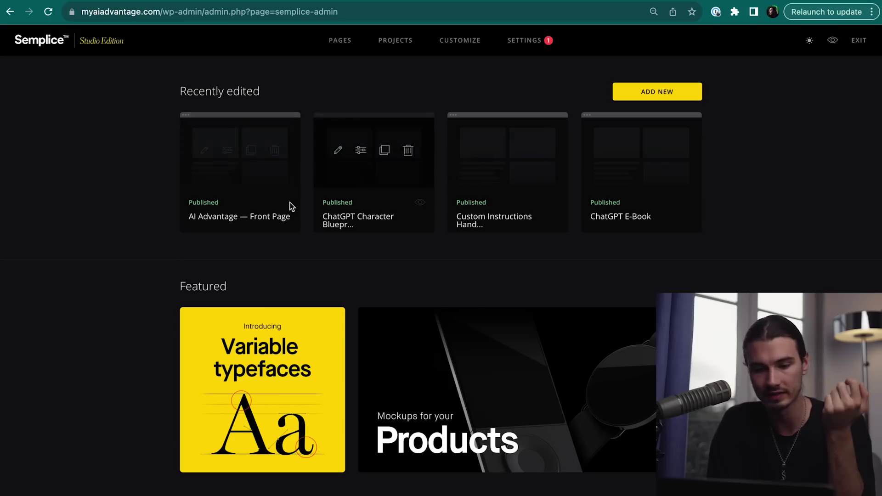
pyautogui.click(294, 145)
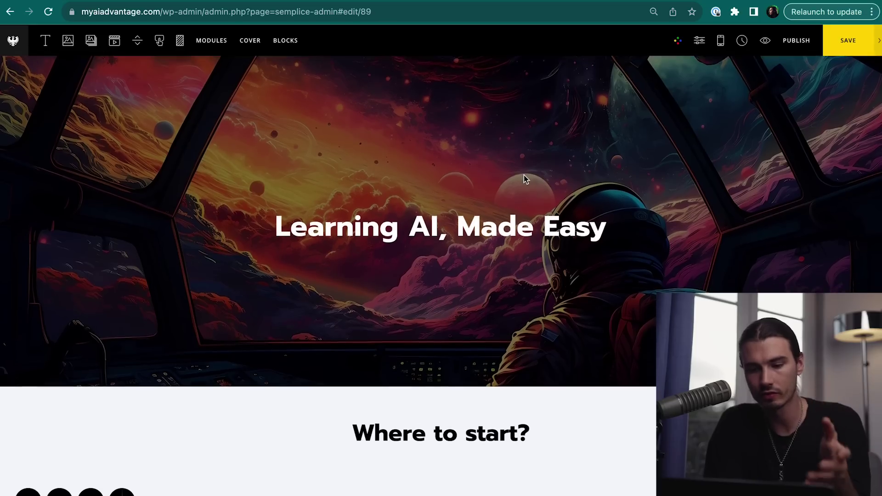
pyautogui.scroll(-3, 524, 177)
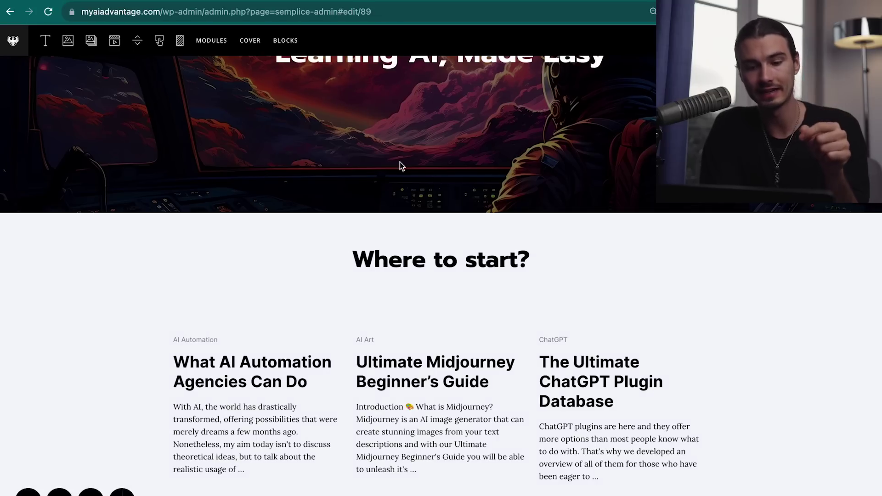
# - Add a Code module to the front page above the "Where to start?" section
pyautogui.click(220, 41)
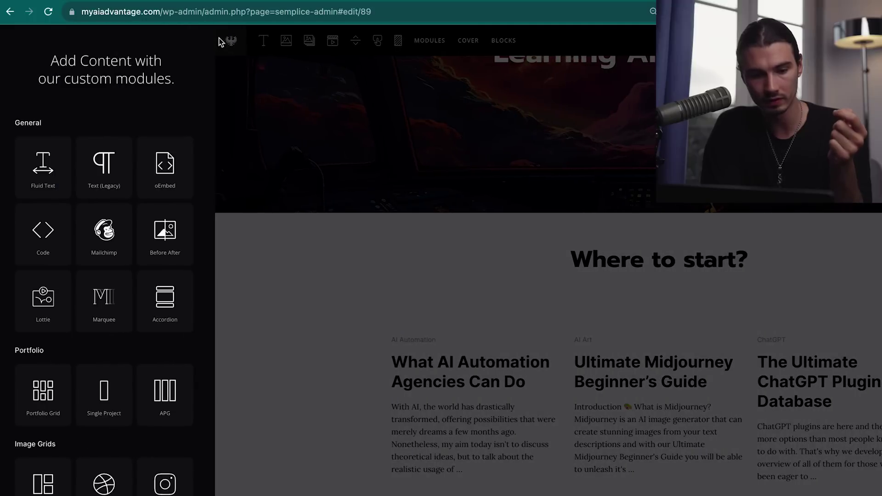
pyautogui.moveTo(36, 231); pyautogui.dragTo(447, 228)
pyautogui.scroll(2, 433, 191)
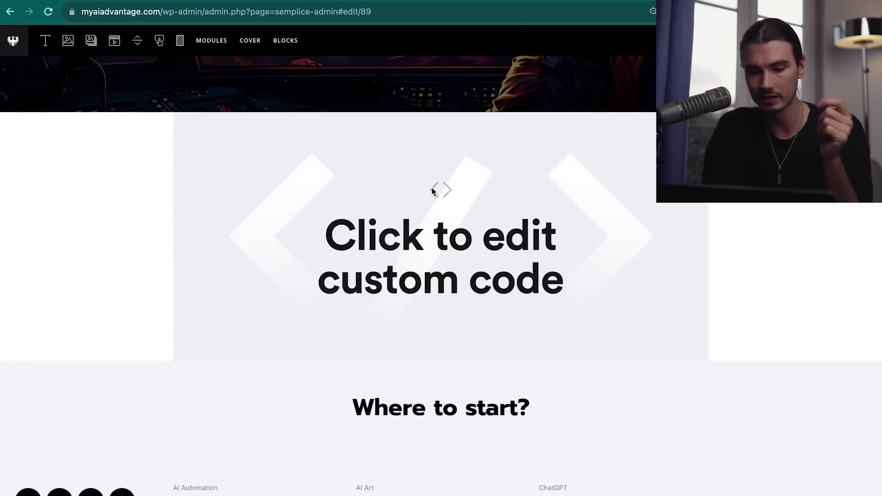
# - Paste the two copied Botpress webchat script lines into the Code module's editor and close the editor
pyautogui.click(433, 191)
pyautogui.click(733, 303)
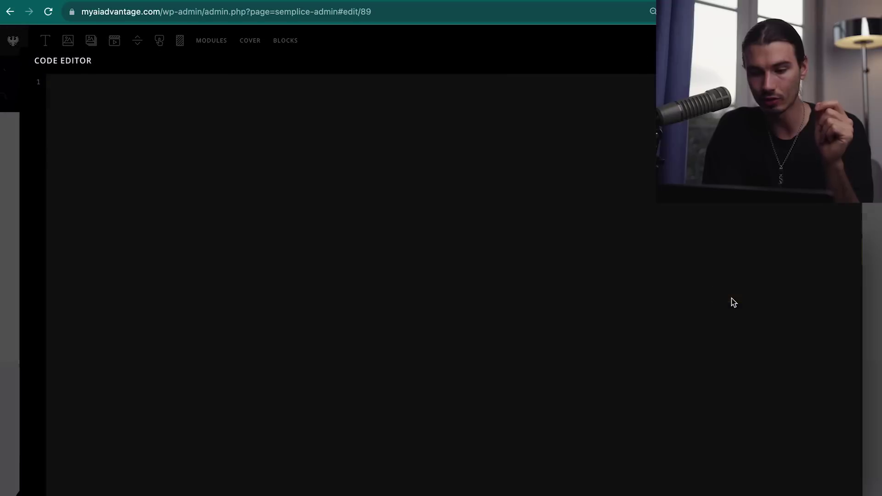
pyautogui.rightClick(155, 101)
pyautogui.click(184, 185)
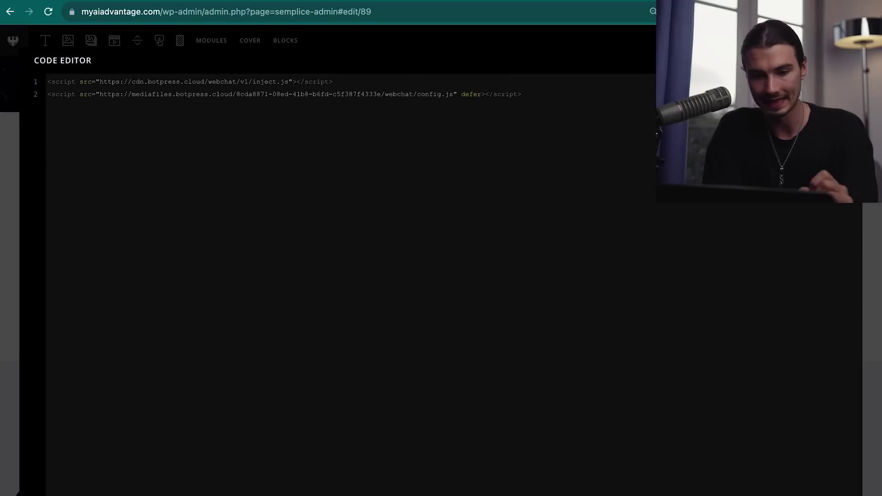
pyautogui.press('Escape')
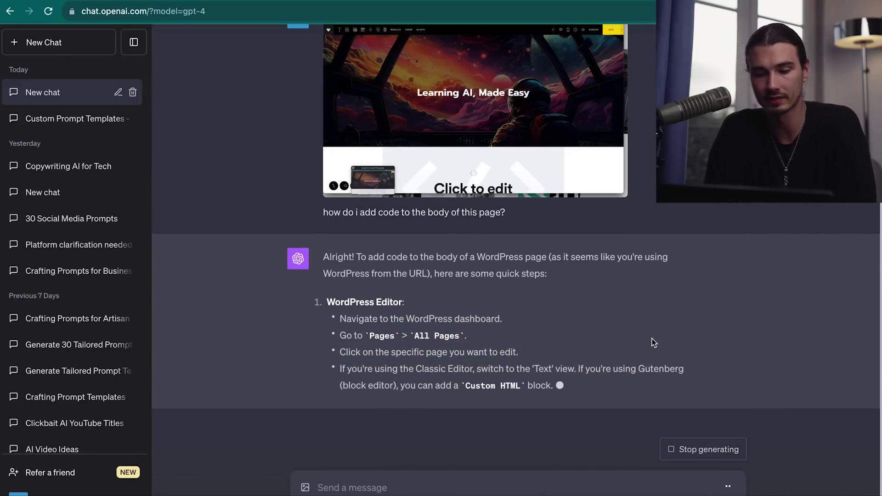
# - Read ChatGPT's instructions for adding code to the body of the WordPress page
pyautogui.scroll(3, 651, 343)
pyautogui.scroll(-3, 418, 298)
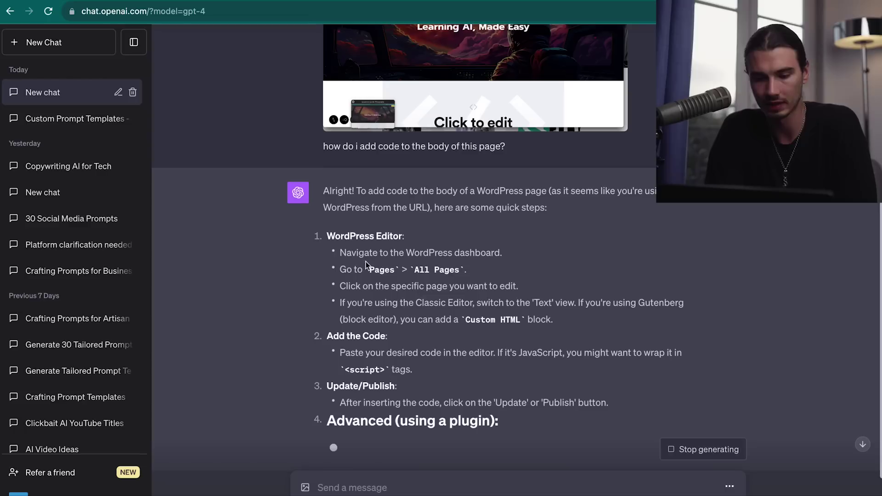
pyautogui.scroll(3, 505, 379)
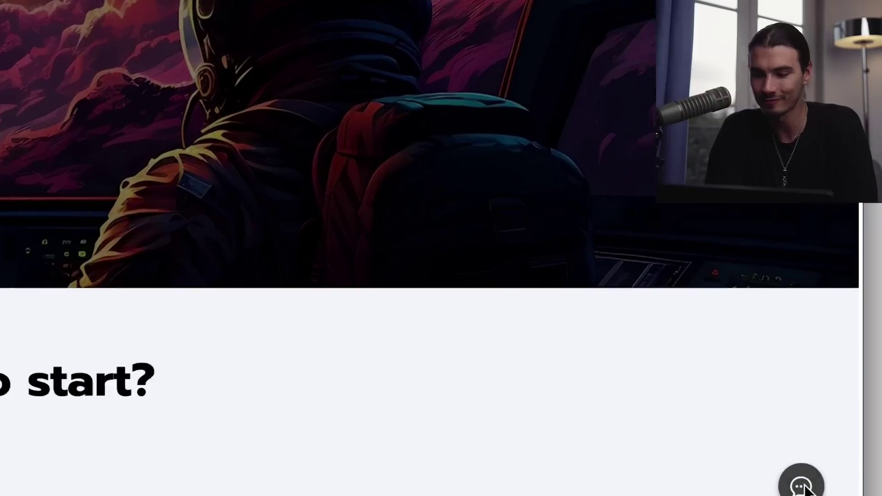
# - Open the embedded chat widget on the website's front page and review its Educational Videos conversation
pyautogui.click(788, 488)
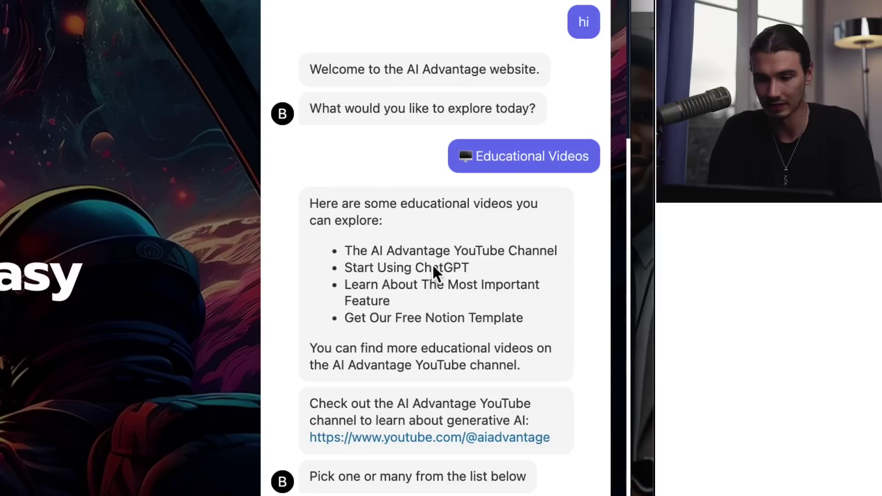
pyautogui.moveTo(543, 370); pyautogui.dragTo(296, 192)
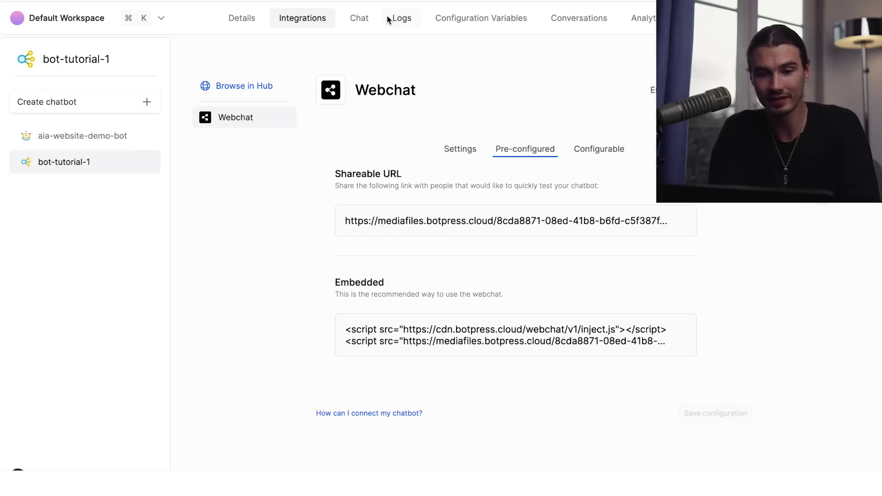
# - Browse the available integrations in the Botpress Hub and view the logs of bot-tutorial-1
pyautogui.click(239, 86)
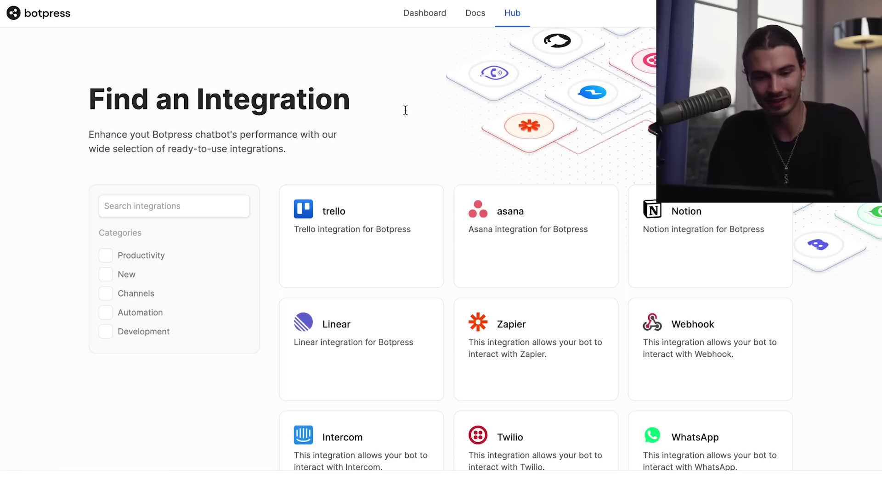
pyautogui.scroll(-5, 355, 138)
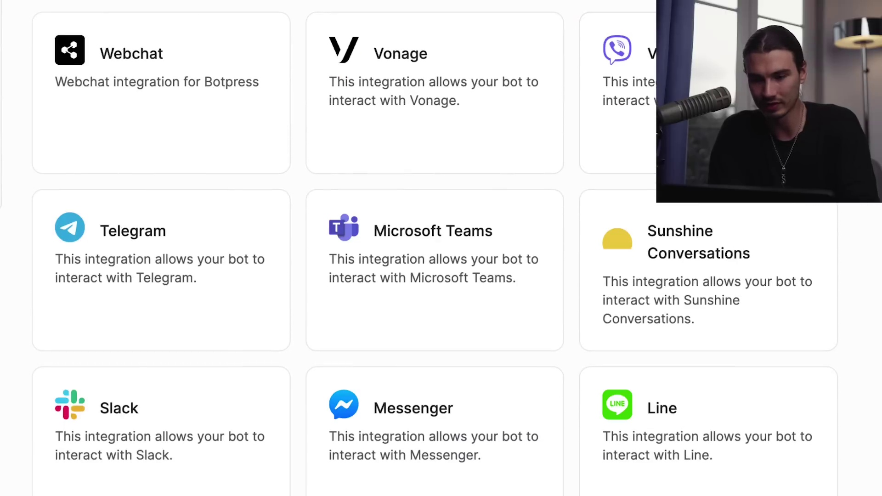
pyautogui.scroll(-4, 638, 373)
pyautogui.scroll(10, 638, 373)
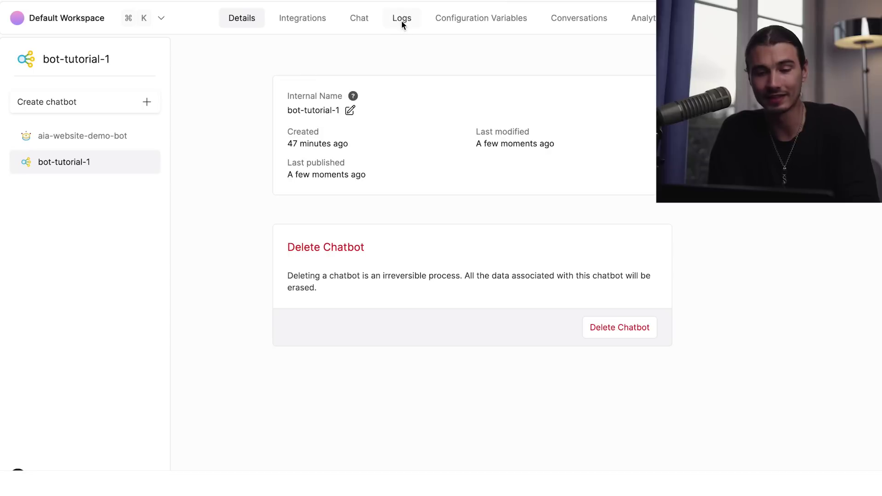
pyautogui.click(402, 20)
pyautogui.scroll(-5, 480, 312)
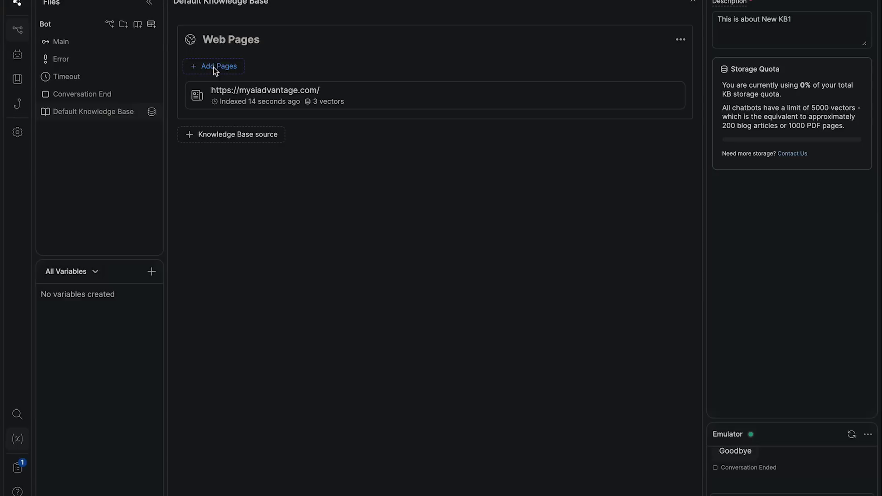
# - Start adding a web page to the Web Pages source of the Default Knowledge Base
pyautogui.click(237, 89)
pyautogui.click(594, 330)
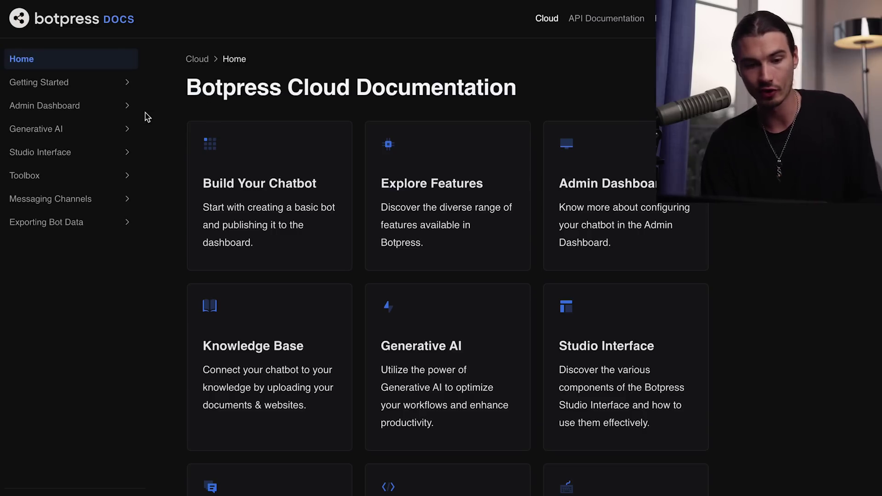
# - Expand the Generative AI and Admin Dashboard sections of the Botpress documentation and look through their topics
pyautogui.scroll(-1, 142, 117)
pyautogui.click(118, 131)
pyautogui.click(60, 106)
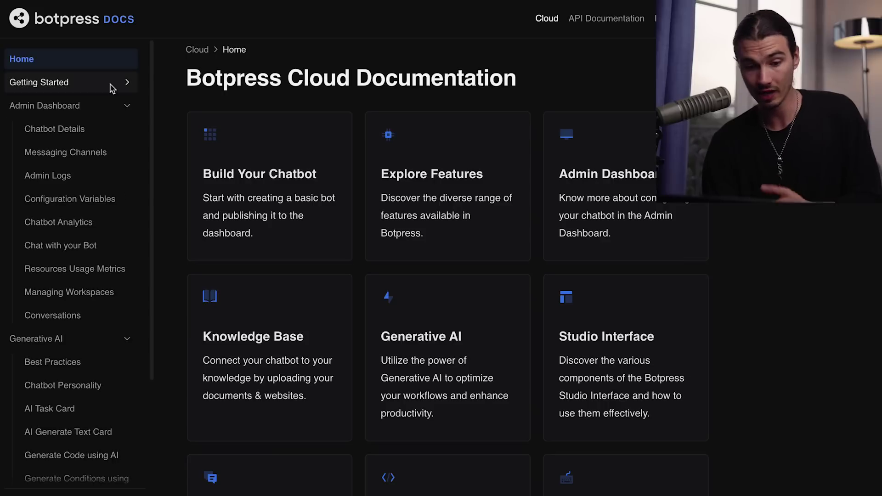
pyautogui.scroll(-3, 98, 173)
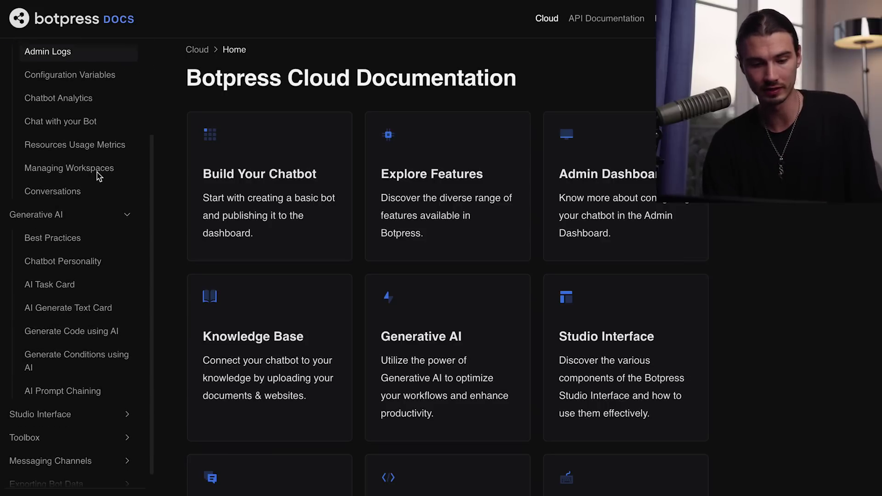